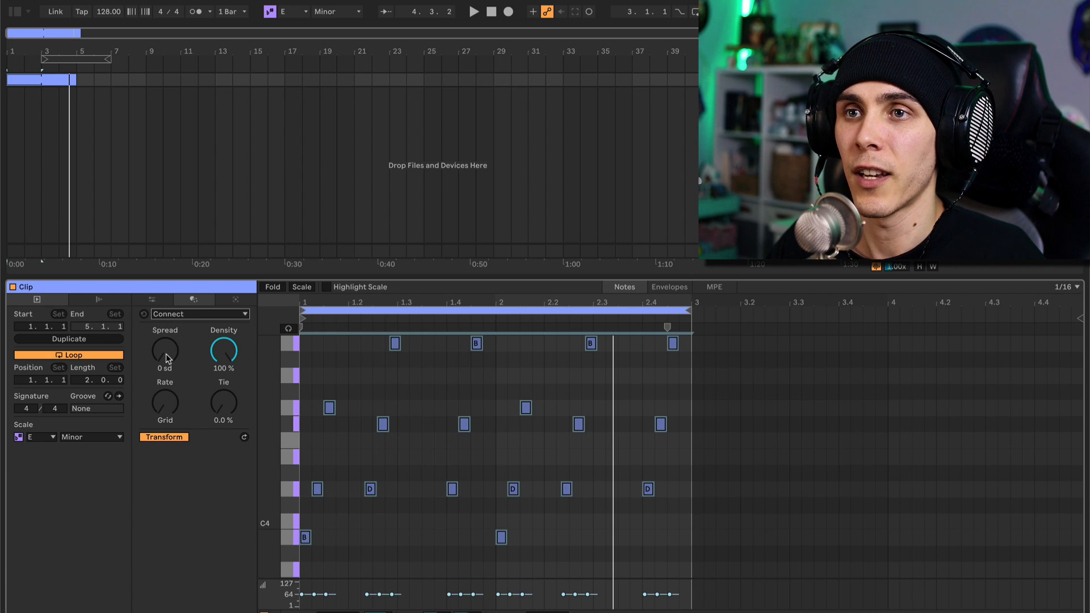
Step: Add linking notes to the pattern with the Connect transformation, and Quantize all notes to the 1/16 grid at 100%
drag(224, 350, 165, 369)
key(space)
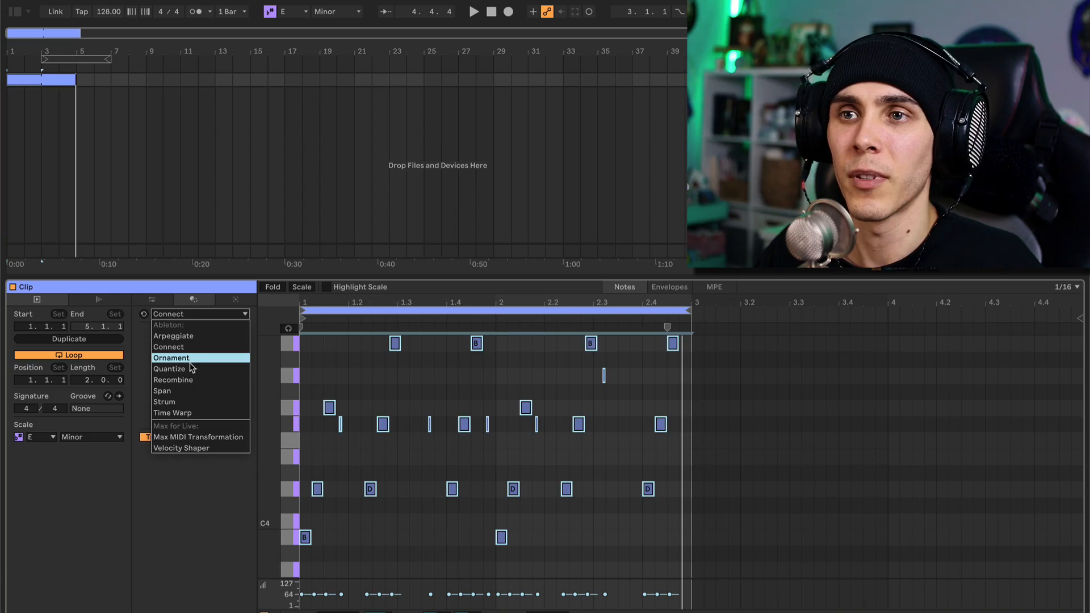
click(191, 360)
click(170, 351)
key(space)
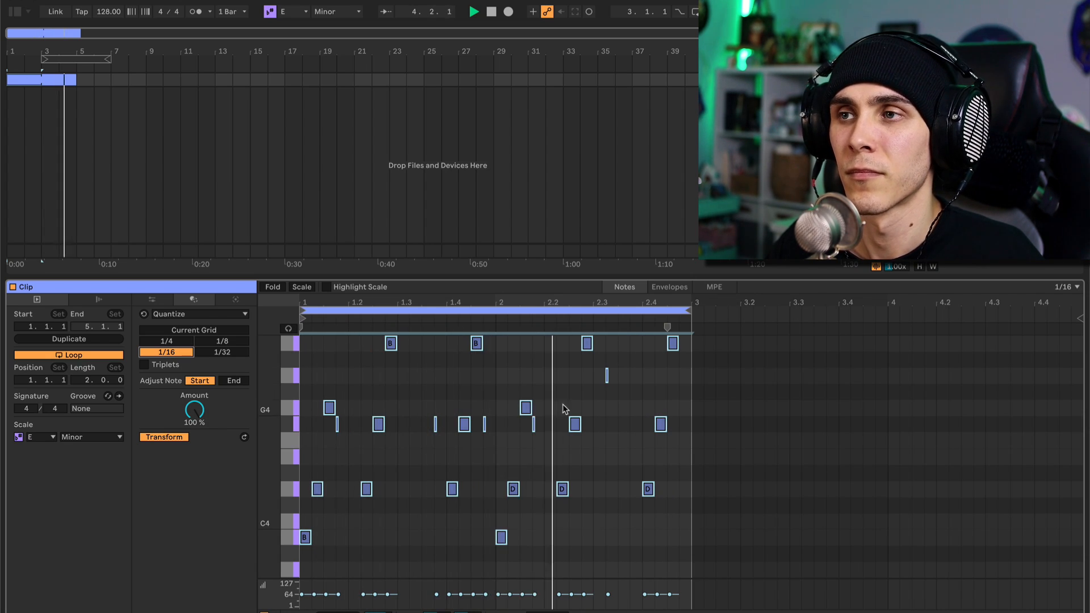
key(space)
Step: Apply a Legato Span with 1.6% Offset and 57% Variation to the three notes around beat 2.3, and audition it
drag(648, 405, 576, 336)
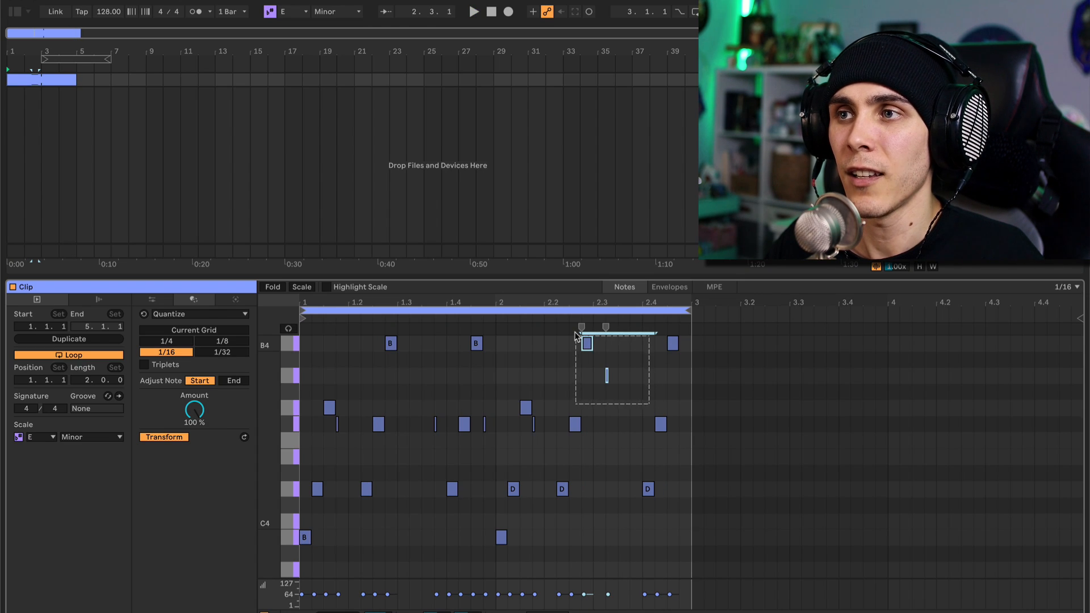
drag(647, 437, 647, 436)
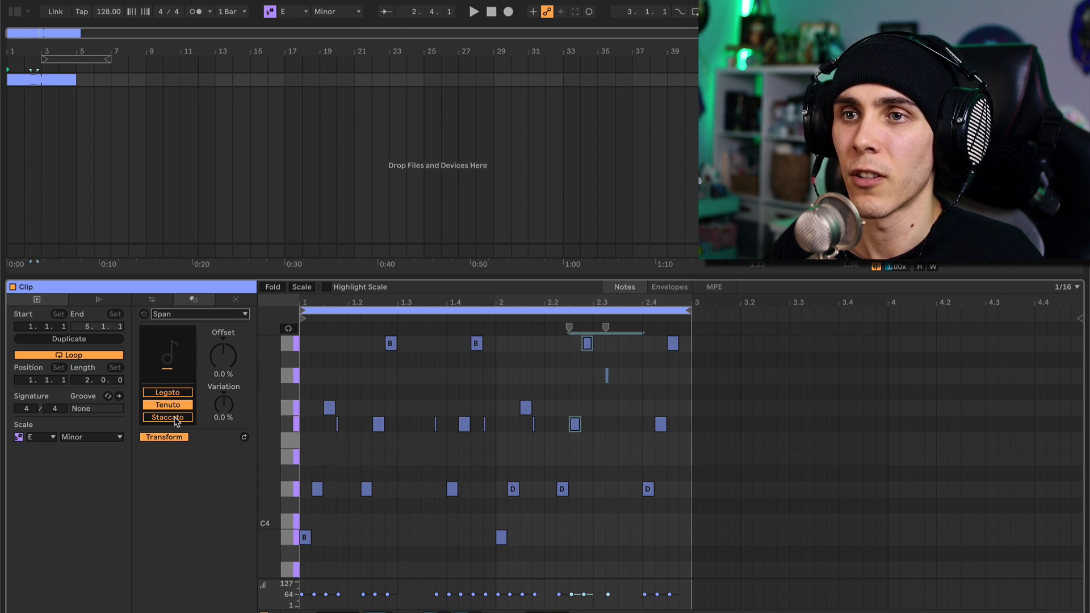
click(181, 392)
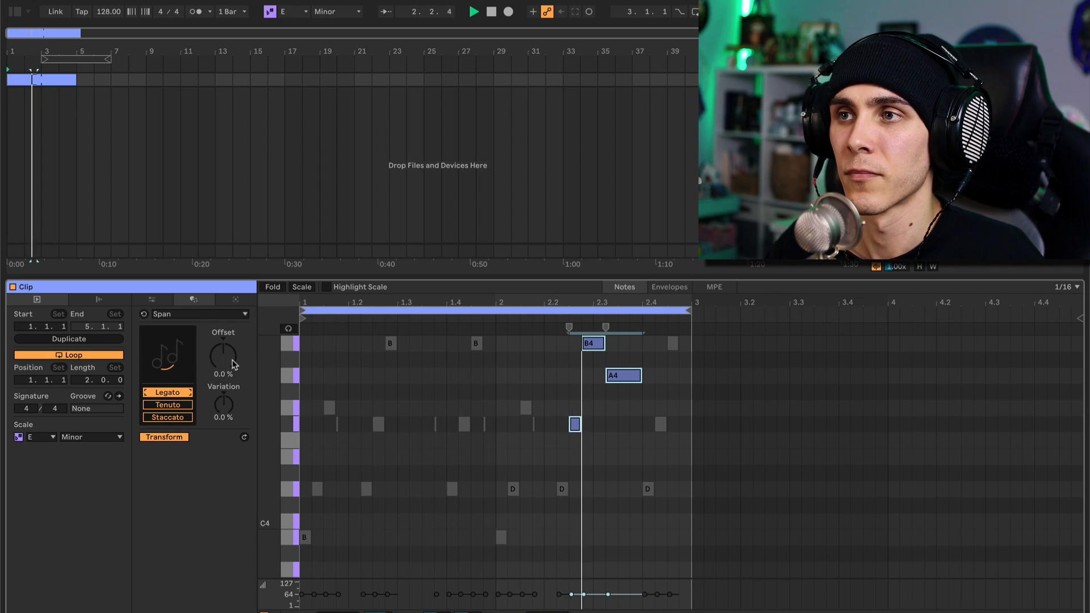
drag(223, 404, 223, 363)
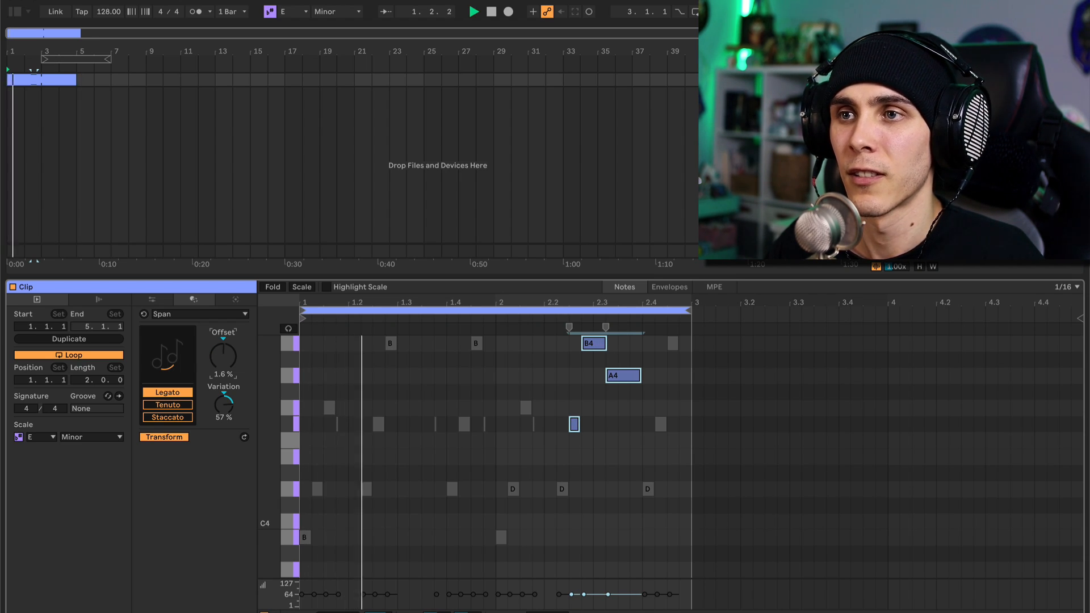
click(366, 386)
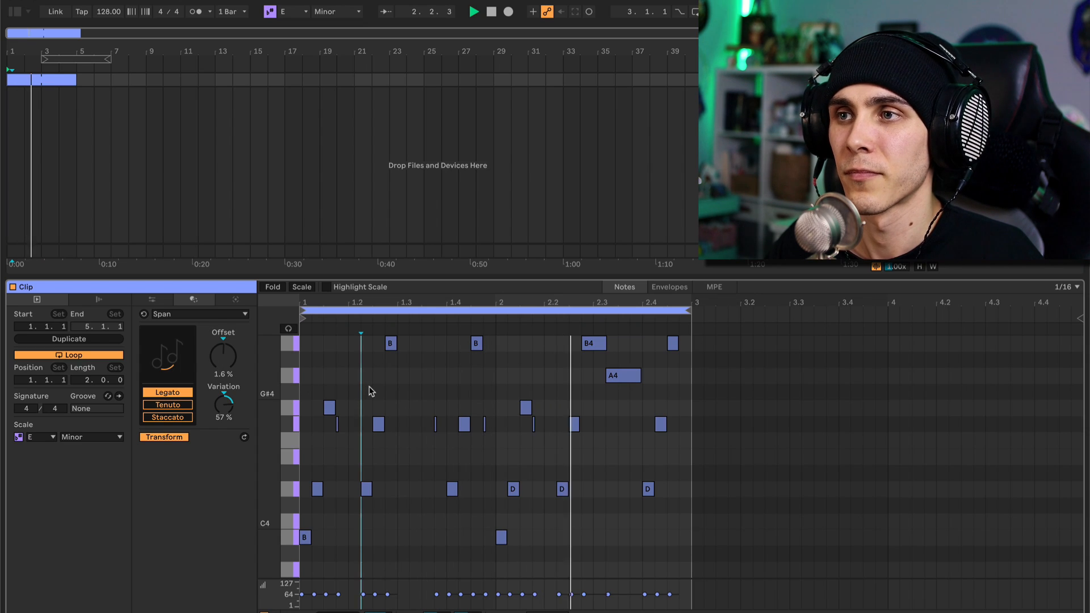
key(space)
Step: Recombine the last three notes using Mirror with Rotate at 0, after trying Shuffle and a rotation of 2
drag(646, 342, 691, 522)
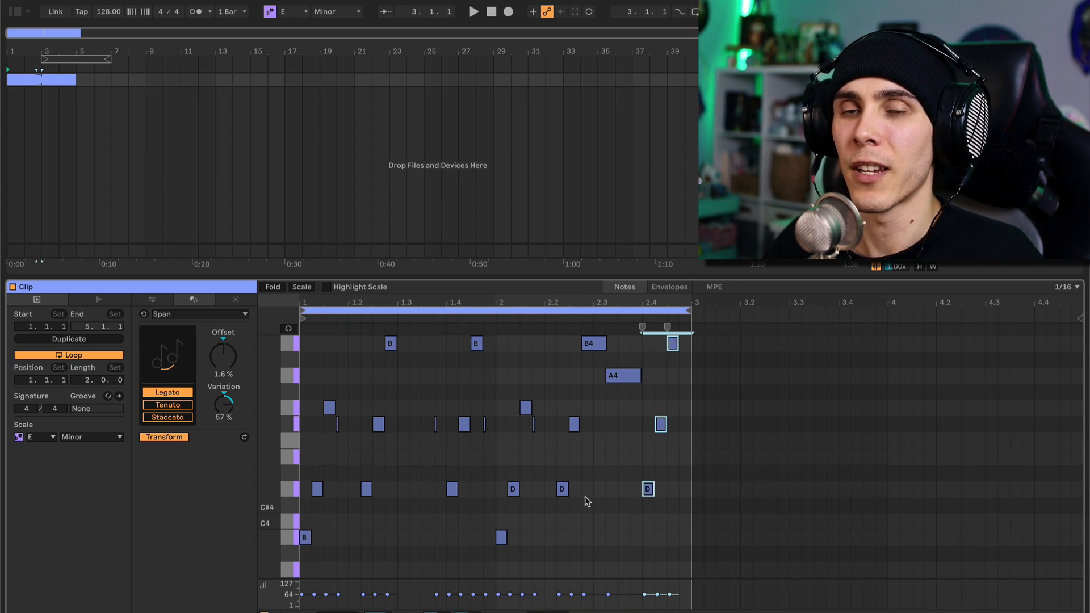
click(172, 318)
click(194, 368)
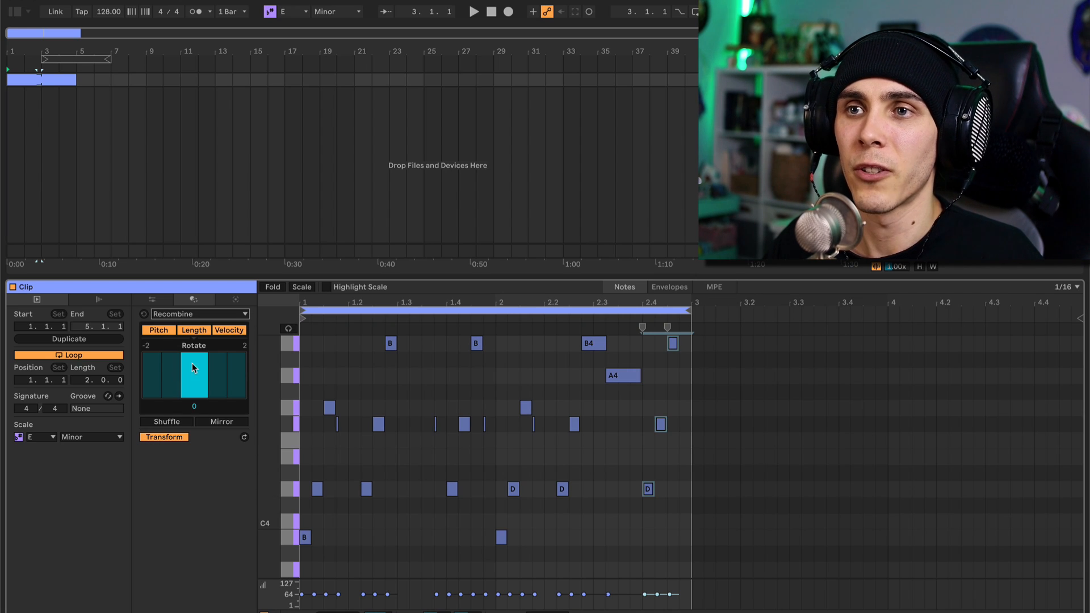
click(183, 423)
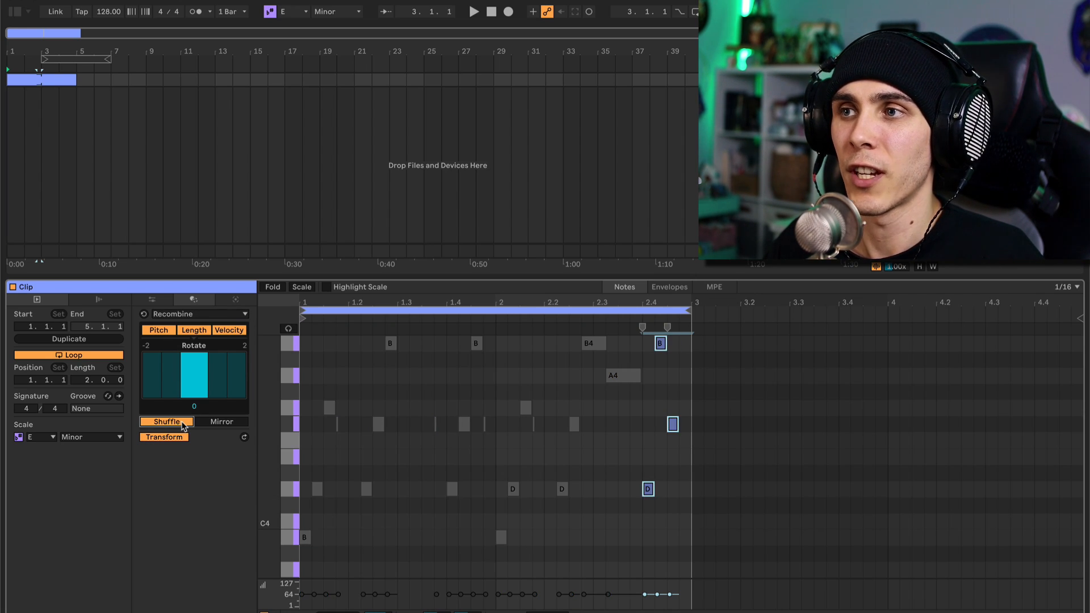
click(221, 421)
click(237, 372)
key(space)
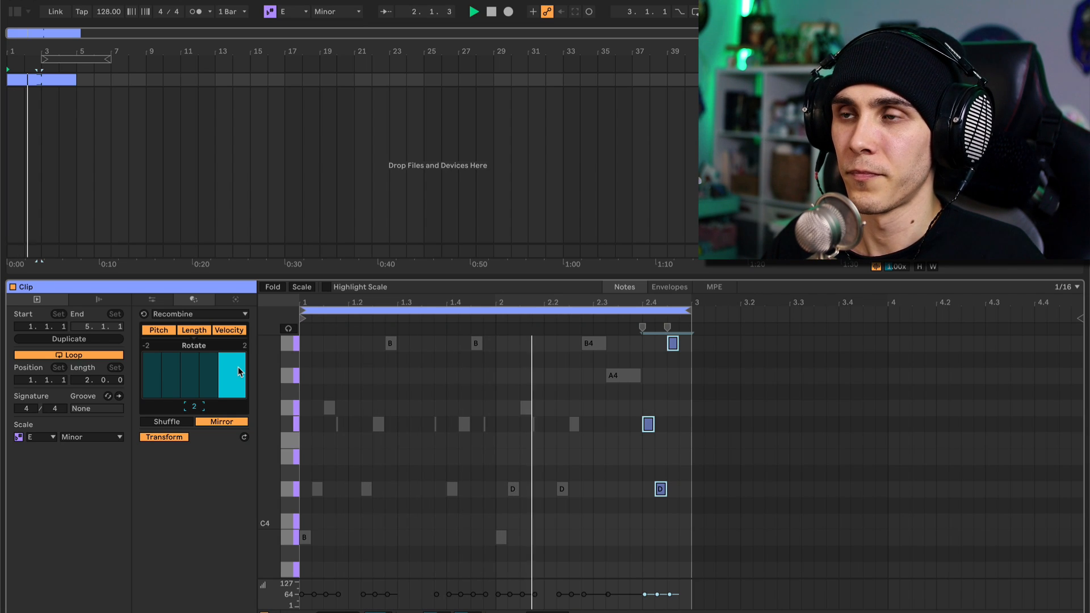
drag(238, 367, 183, 377)
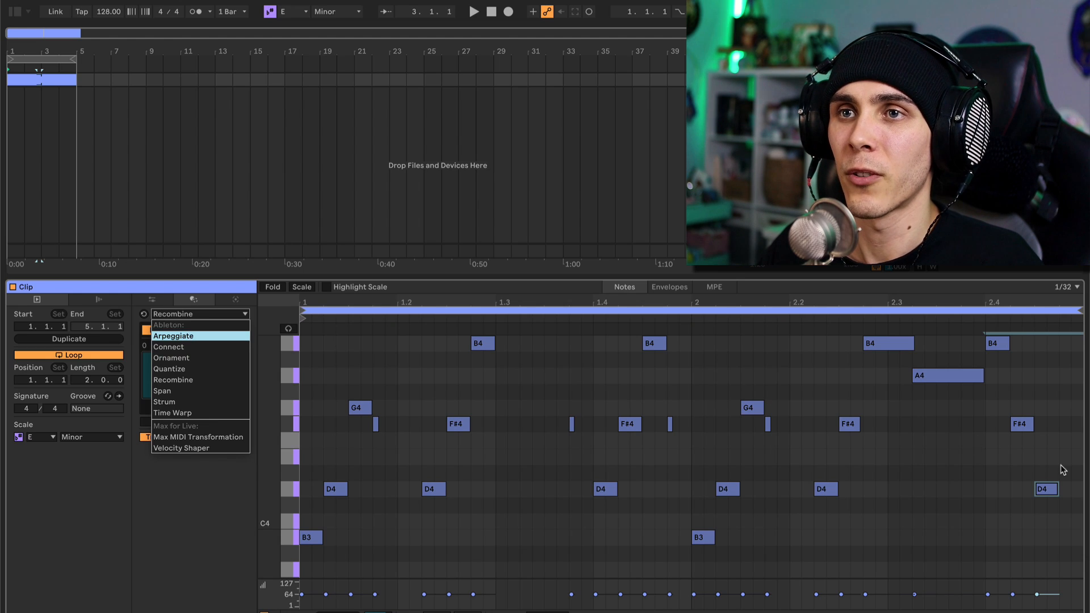
Step: Fit the final D4 note to the time range up to the clip's end and chop it into four notes
click(1054, 469)
drag(1034, 465, 1080, 505)
right_click(1054, 492)
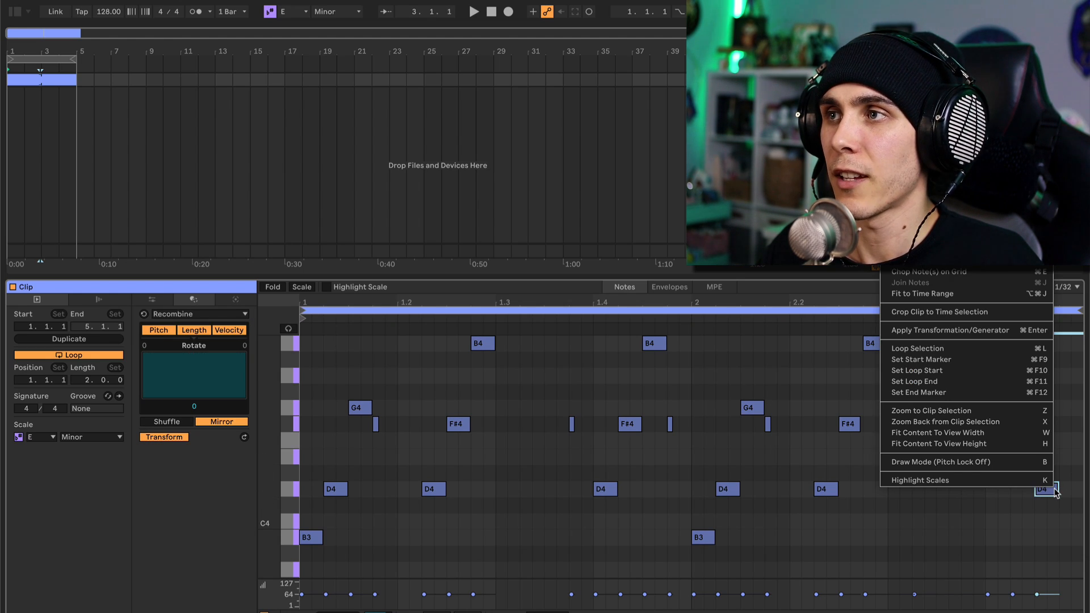
click(938, 293)
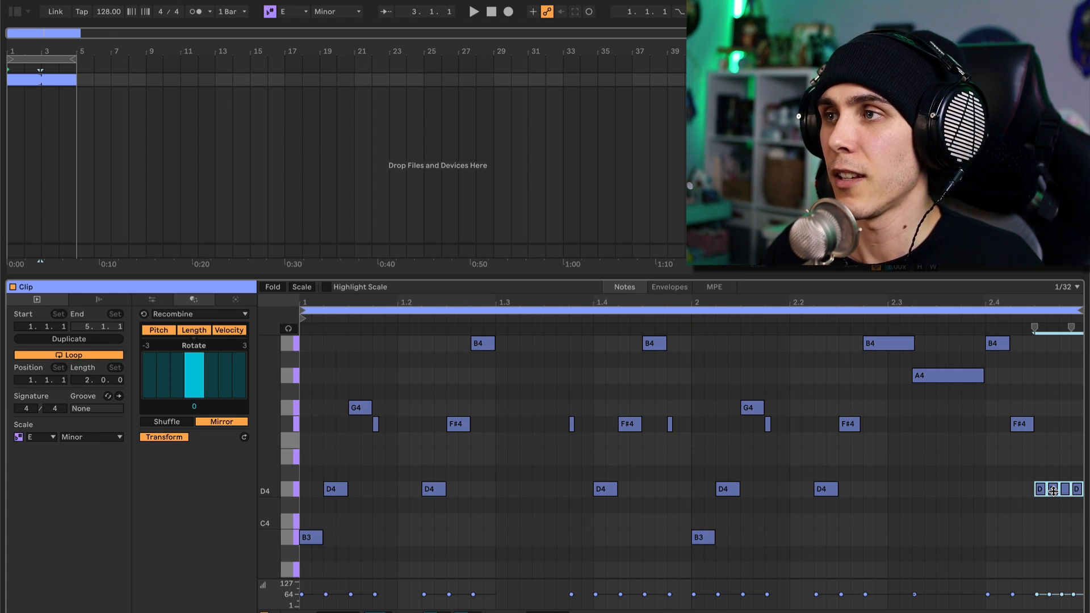
Step: Stretch the four short D4 notes at the end of the clip to ×2.0
drag(1041, 465, 1085, 525)
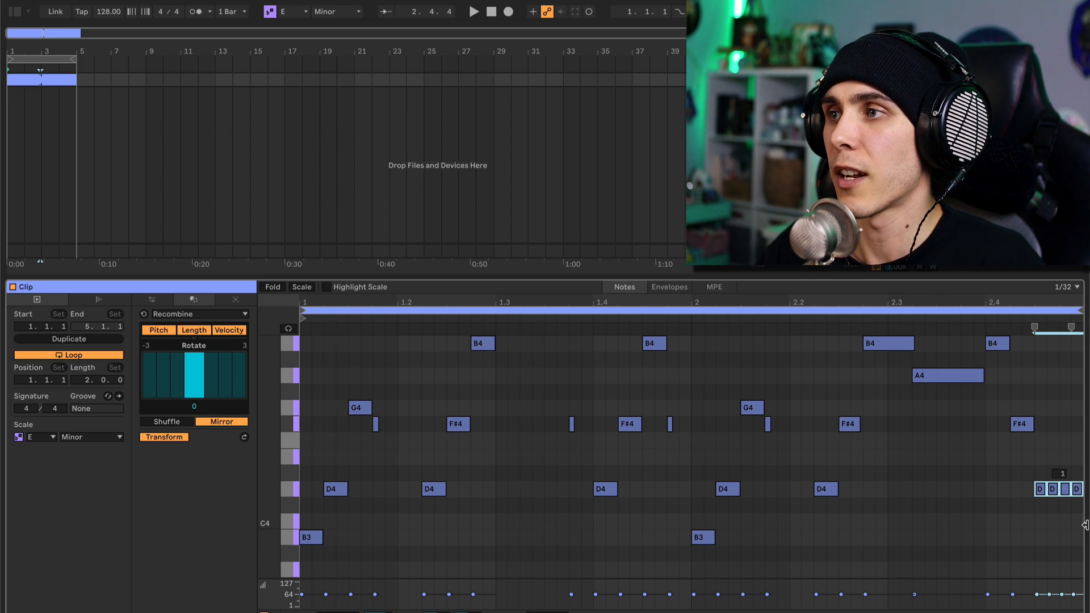
click(151, 299)
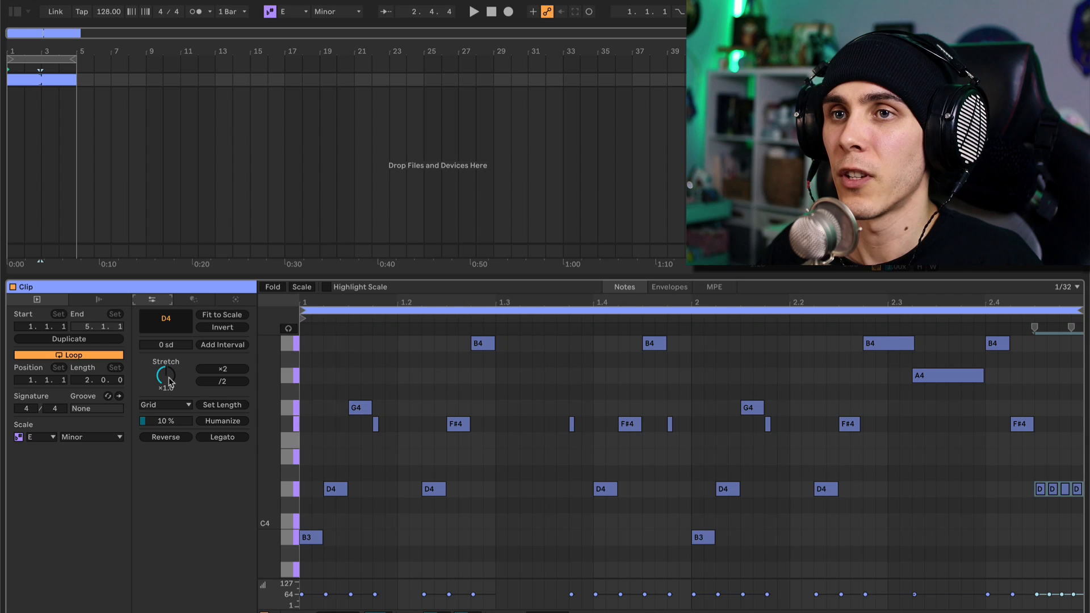
drag(166, 382, 165, 368)
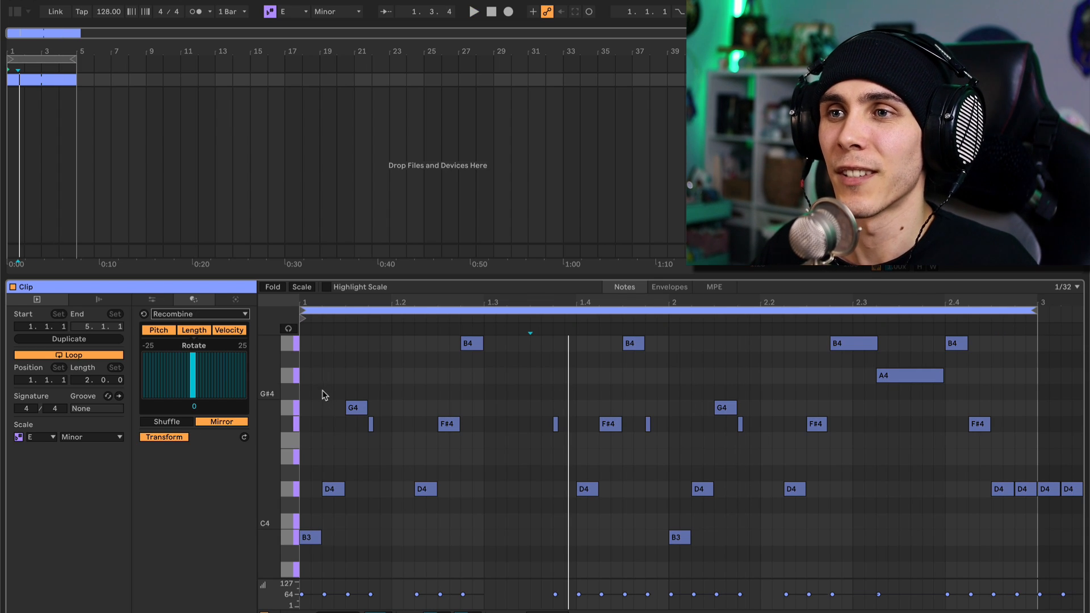
Step: Try an Ornament Flam on the row of D4 notes at 81% Position, and listen to it
drag(311, 479, 1063, 511)
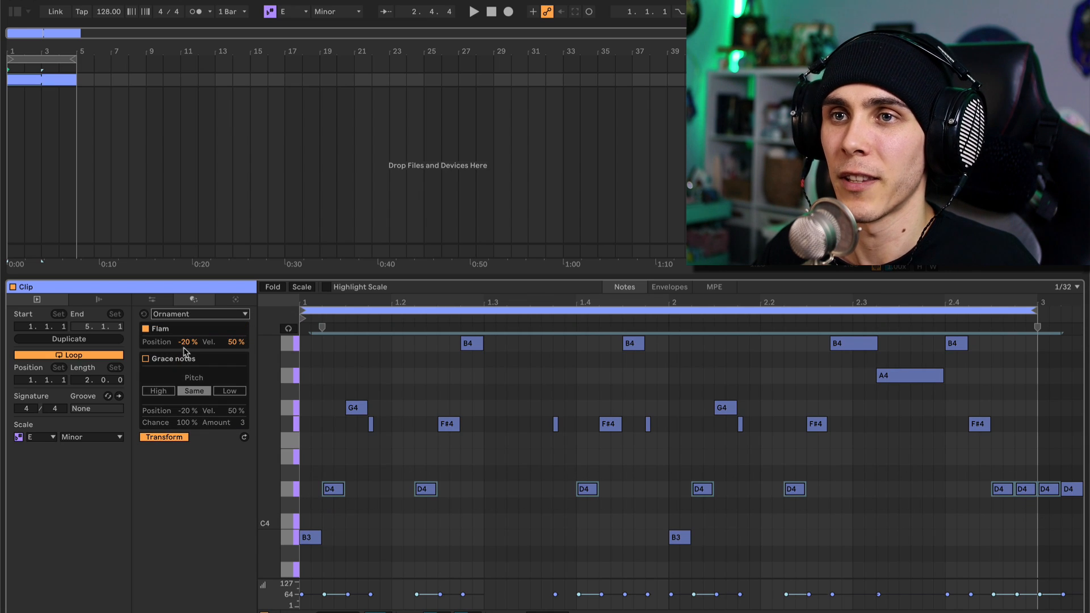
drag(184, 344, 185, 301)
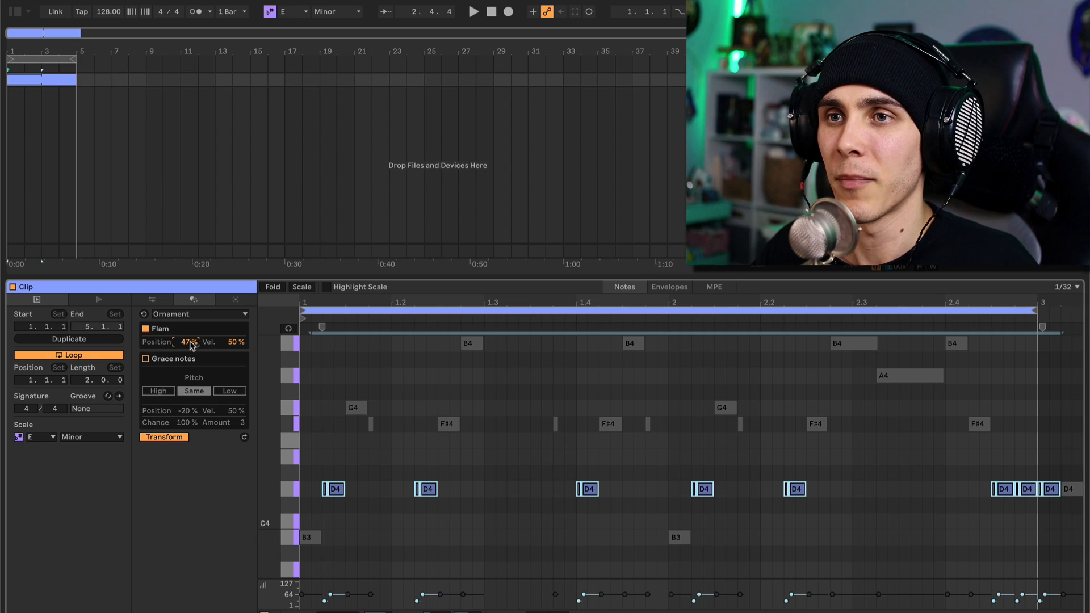
key(space)
key(space)
mouse_move(181, 344)
mouse_down()
mouse_move(182, 330)
mouse_move(186, 337)
mouse_up()
key(space)
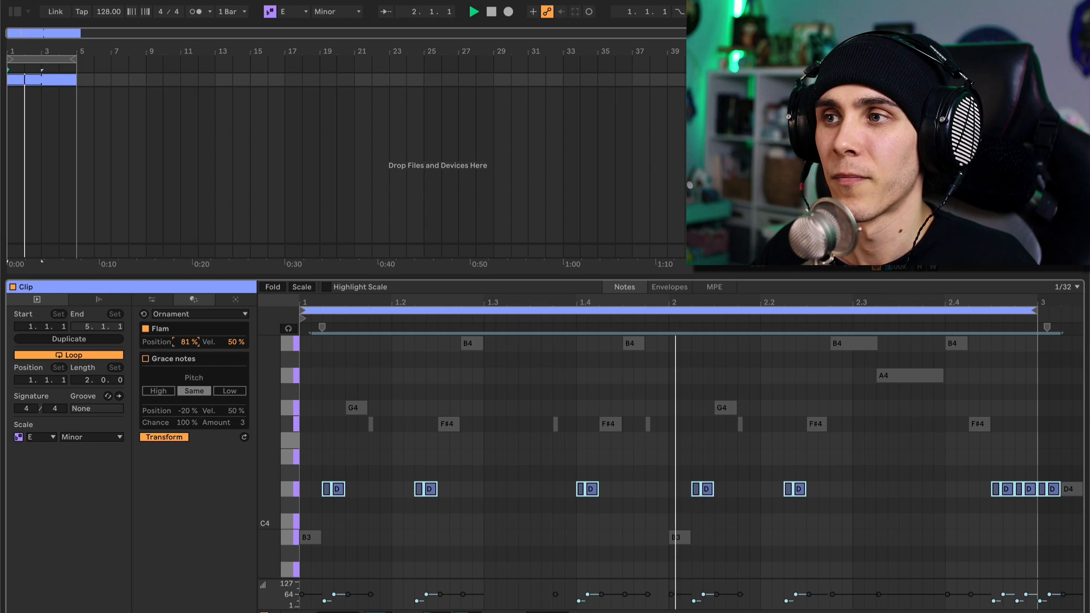
Step: Replace the flam with grace notes at 100% Position and an Amount of 1, comparing Low and High pitch
click(146, 359)
drag(188, 410, 187, 392)
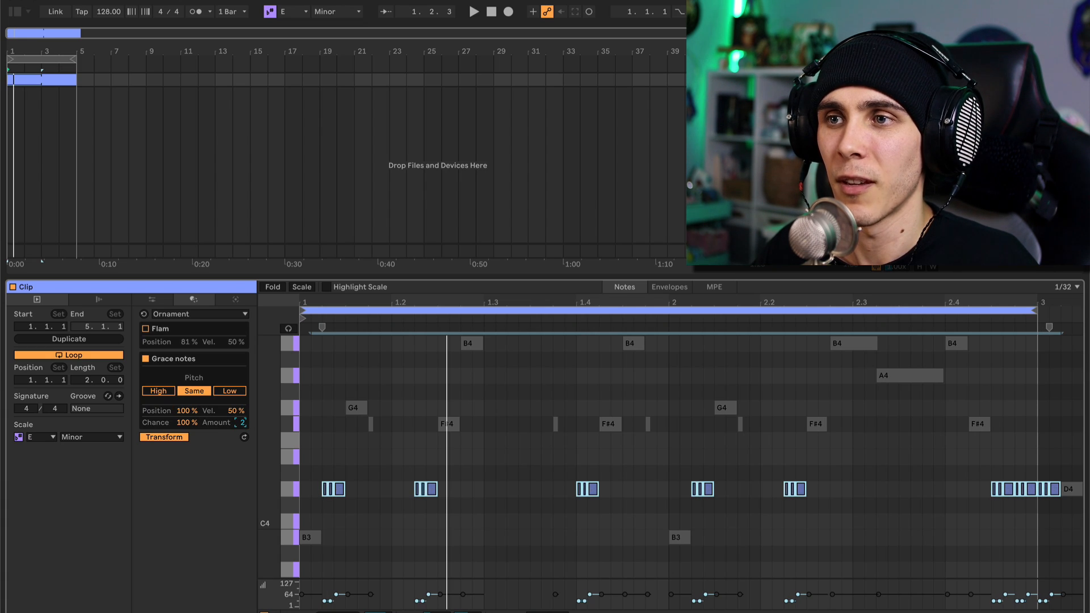
click(226, 392)
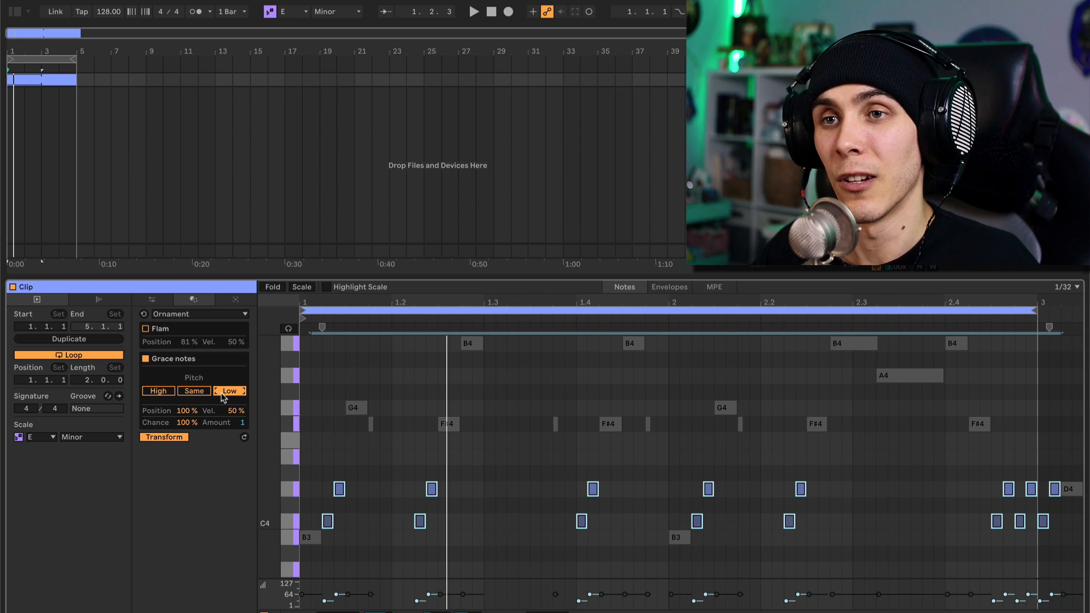
click(158, 392)
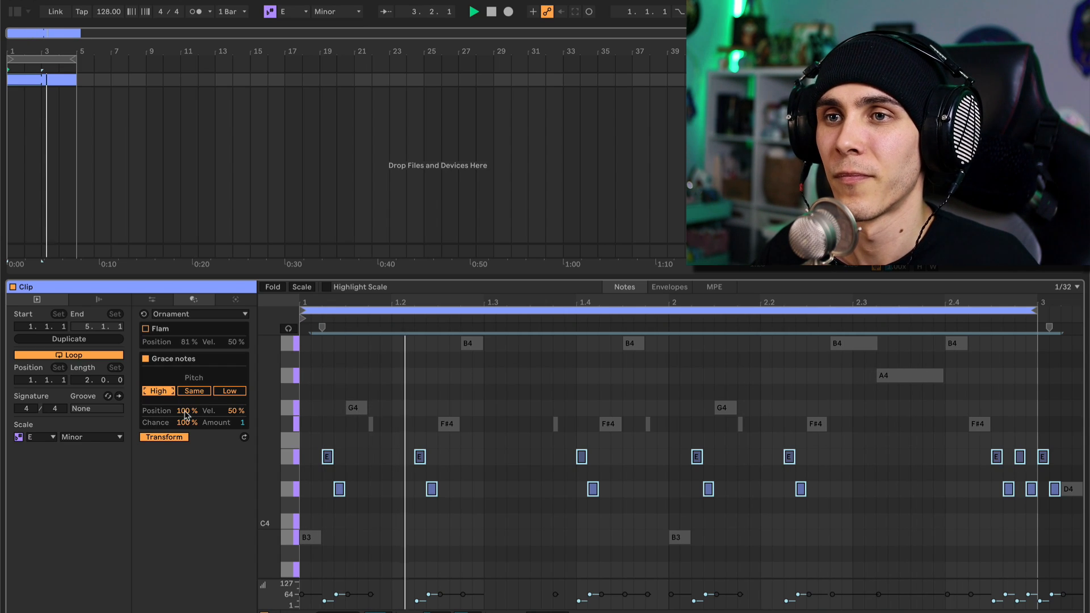
click(223, 391)
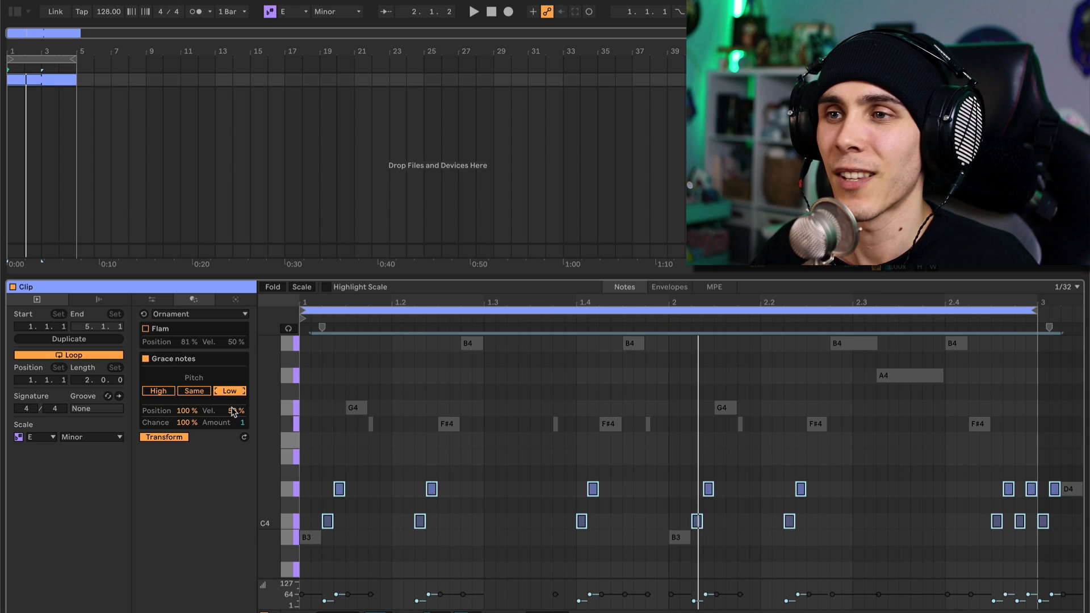
Step: Set the grace notes to High pitch with 4.7% Position and 14% Velocity, audition them and apply the transformation
key(space)
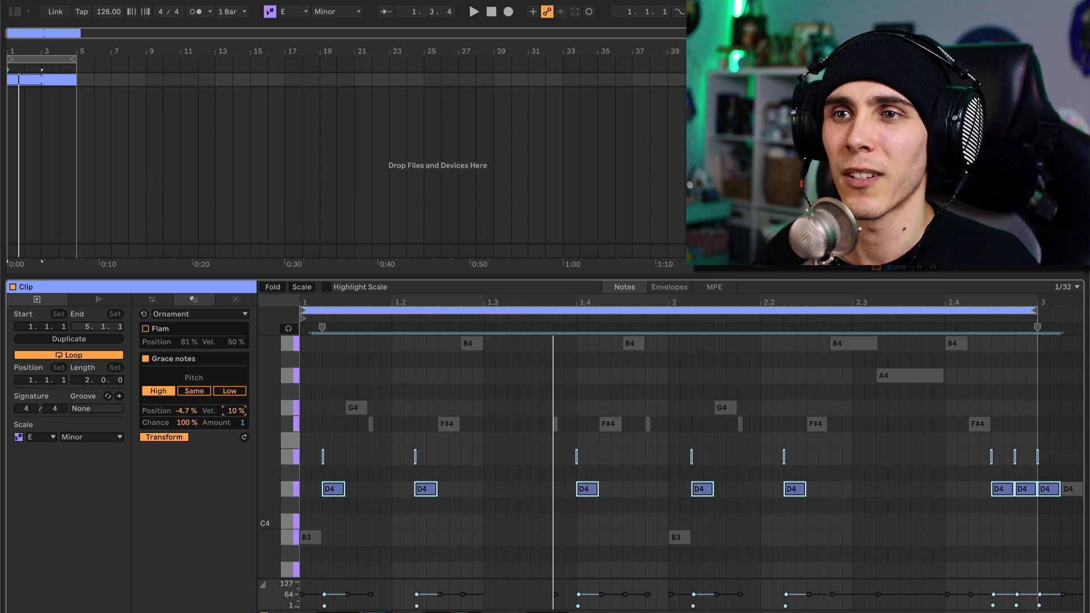
key(space)
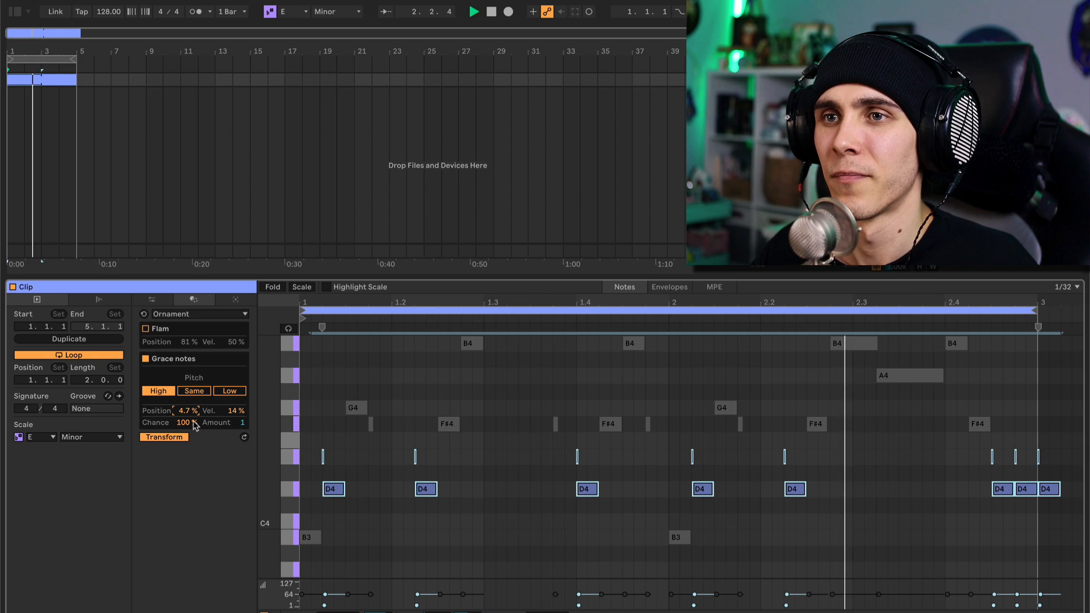
click(154, 439)
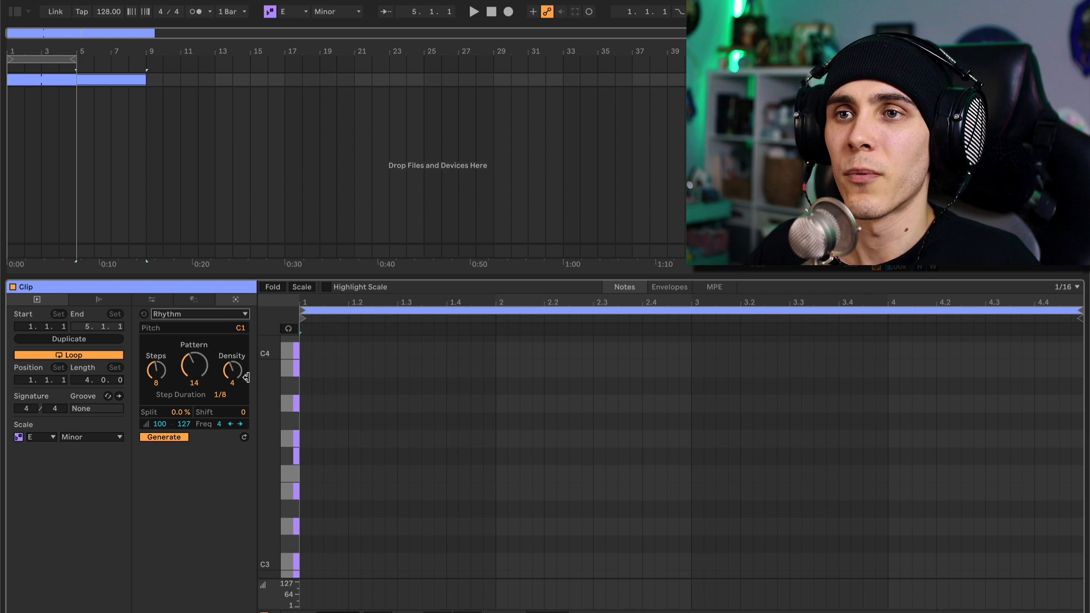
Step: Generate an E3 rhythm in the empty clip with Pattern 17, and lower the unaccented velocity to 66
drag(195, 365, 194, 357)
drag(240, 328, 241, 295)
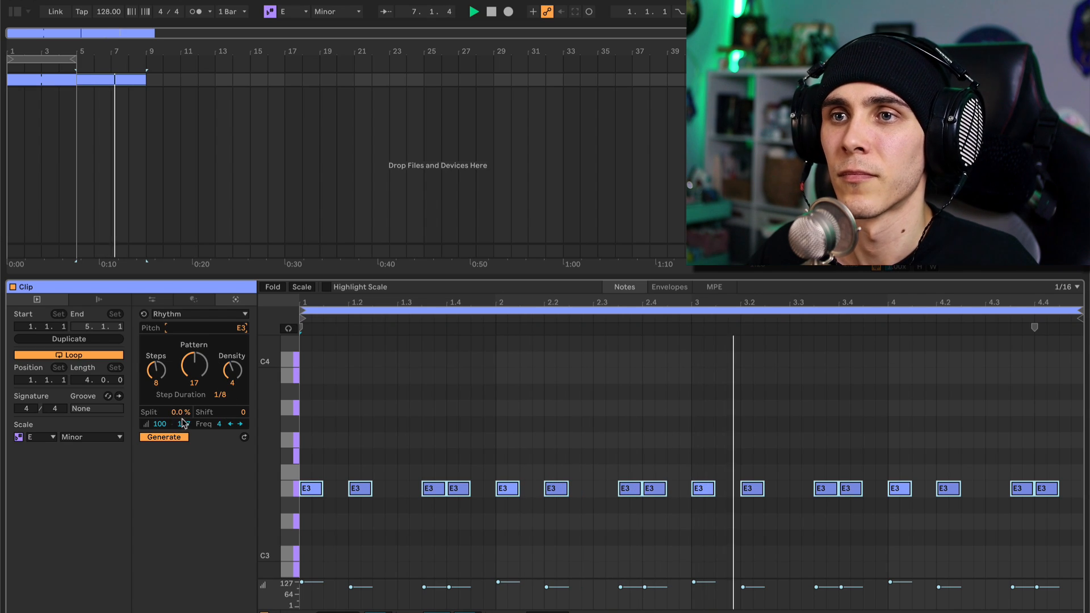
drag(160, 424, 159, 439)
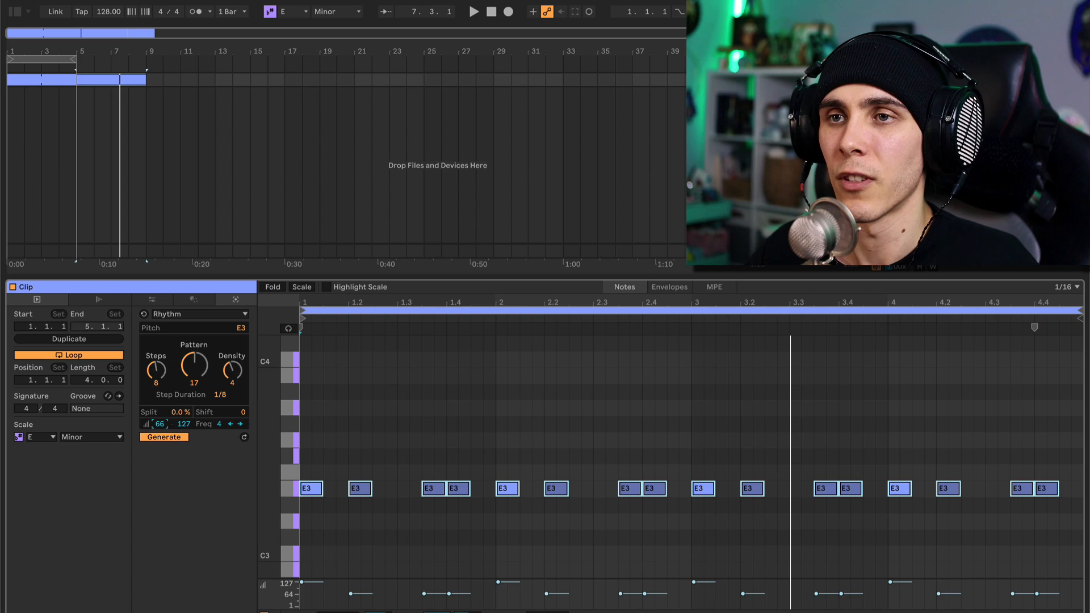
key(space)
Step: Set the rhythm's lower velocity to 69, Split to 2.3% and Shift to 3, and move the accent one step later
drag(159, 424, 177, 400)
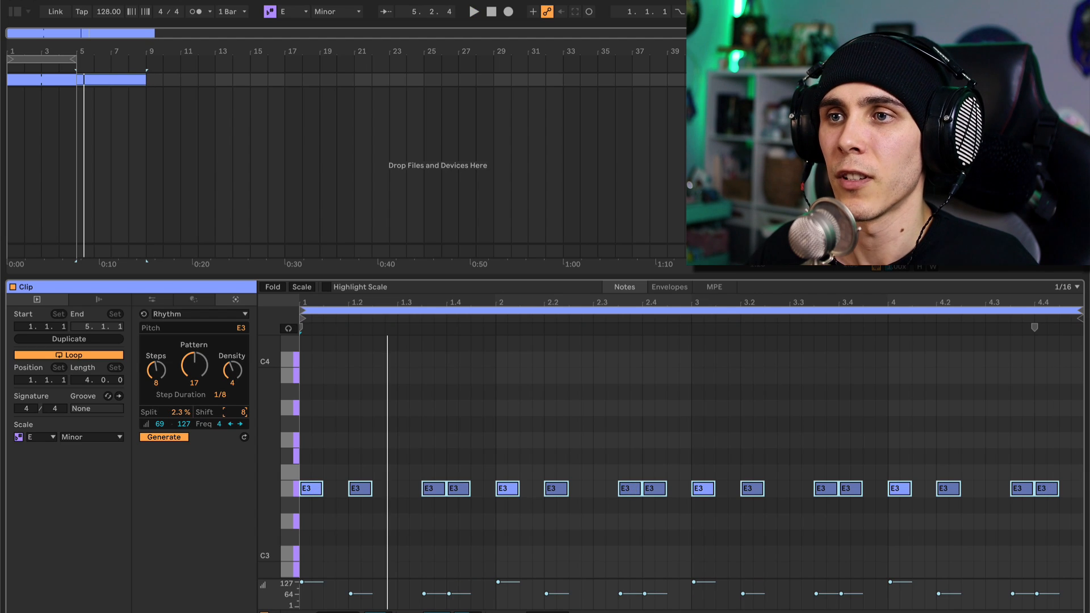
drag(236, 412, 235, 405)
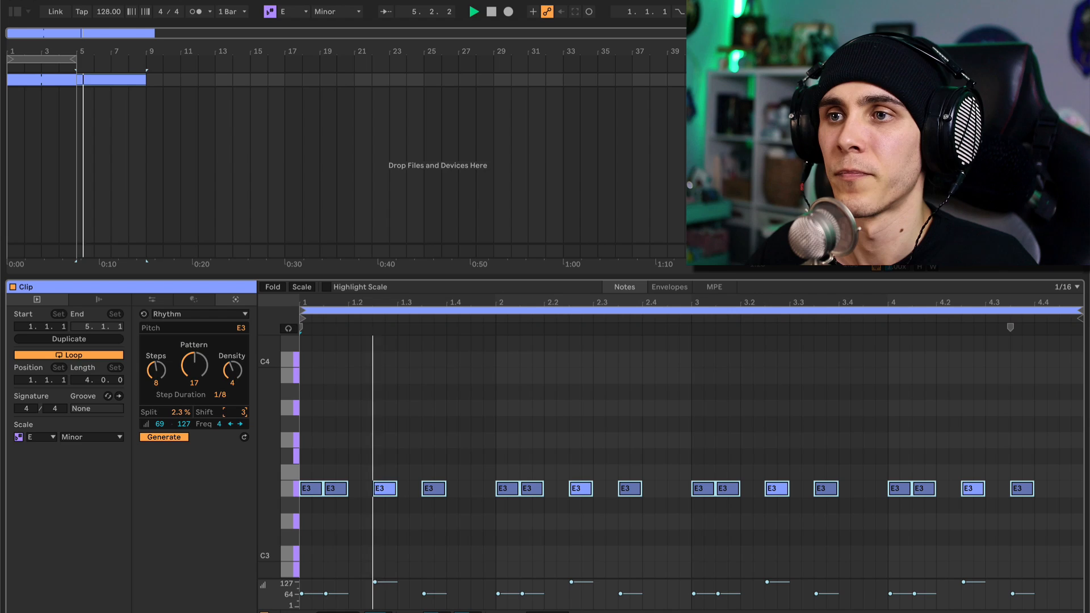
click(240, 424)
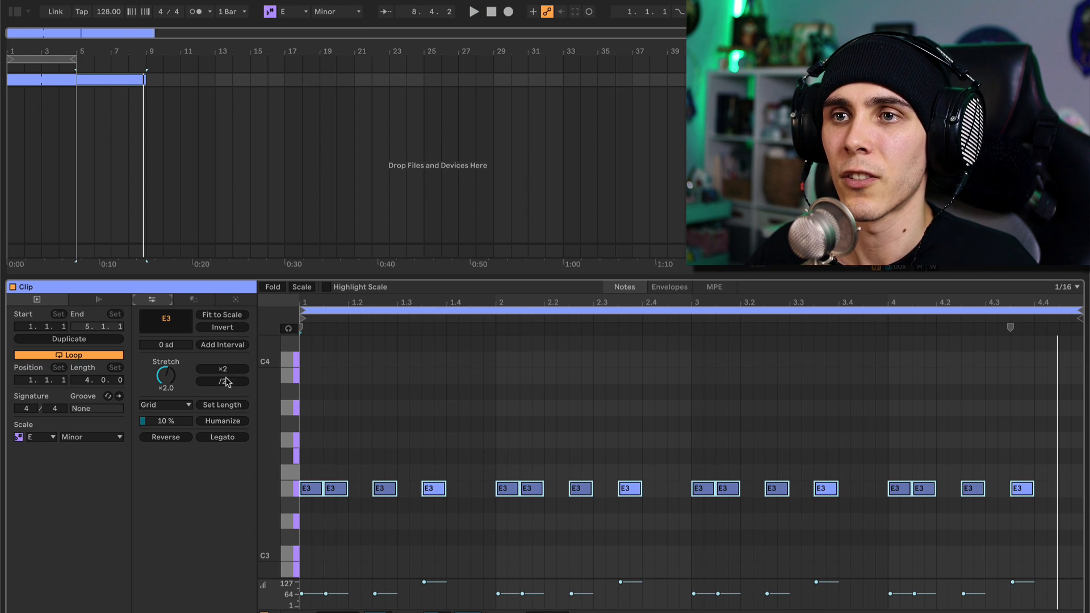
Step: Stack intervals of +2 scale degrees on the E3 notes to build E3, G3 and B3 chords, and play them back
drag(166, 344, 166, 336)
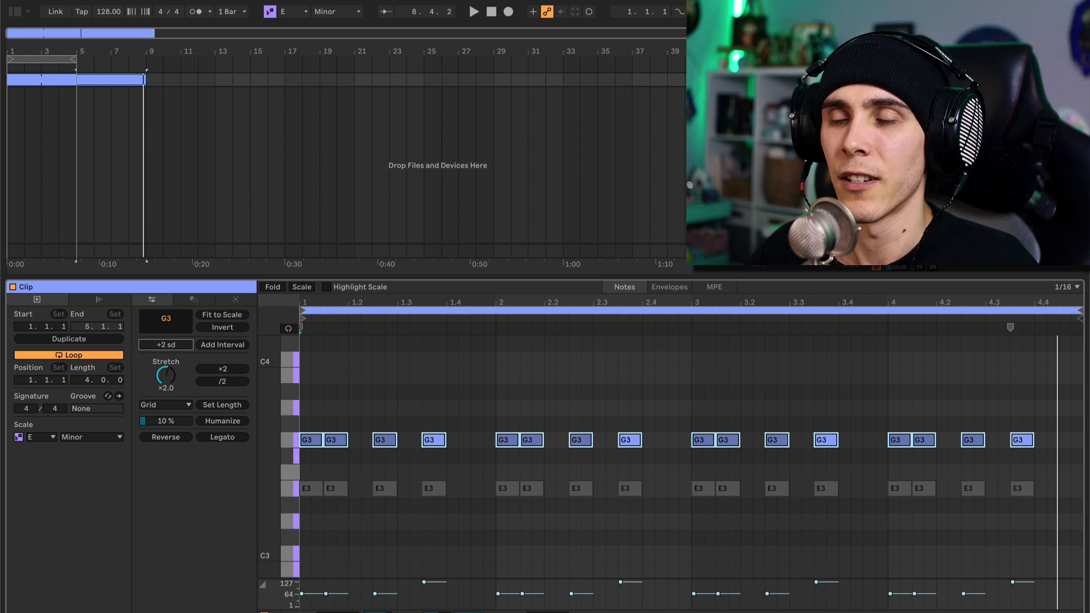
key(space)
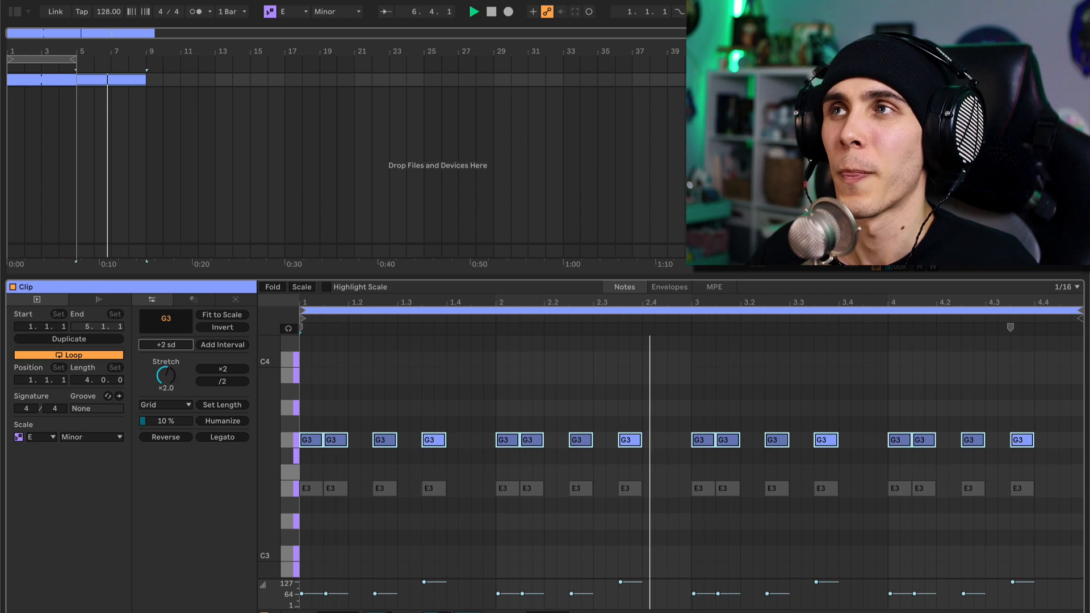
click(210, 345)
key(space)
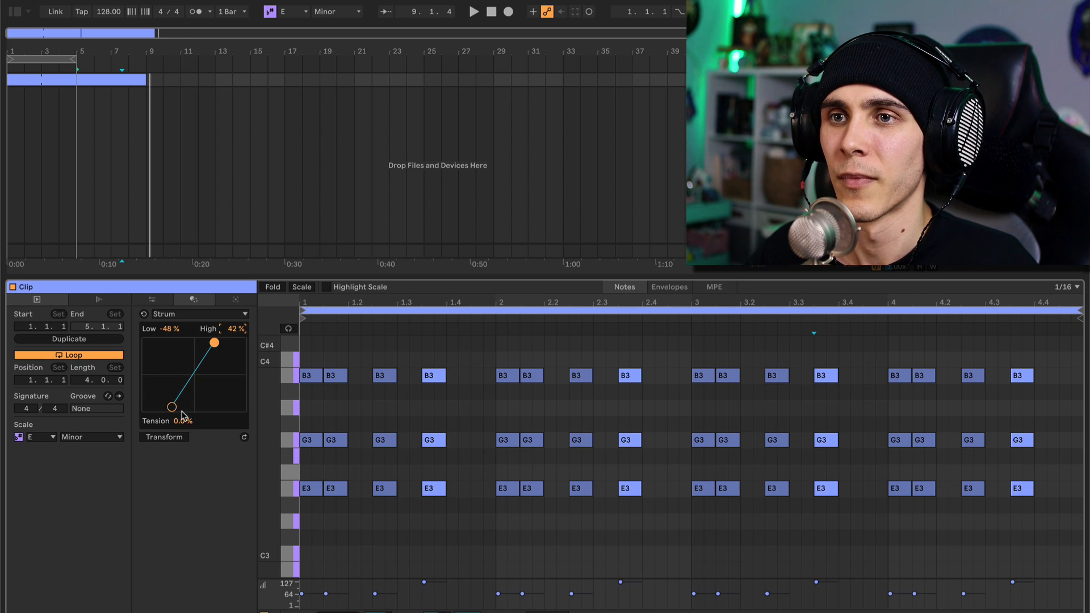
Step: Apply a Strum to the E minor chords with Low at -30% and High at 26%, auditioning the result
click(178, 438)
key(space)
drag(214, 343, 206, 343)
drag(172, 408, 178, 411)
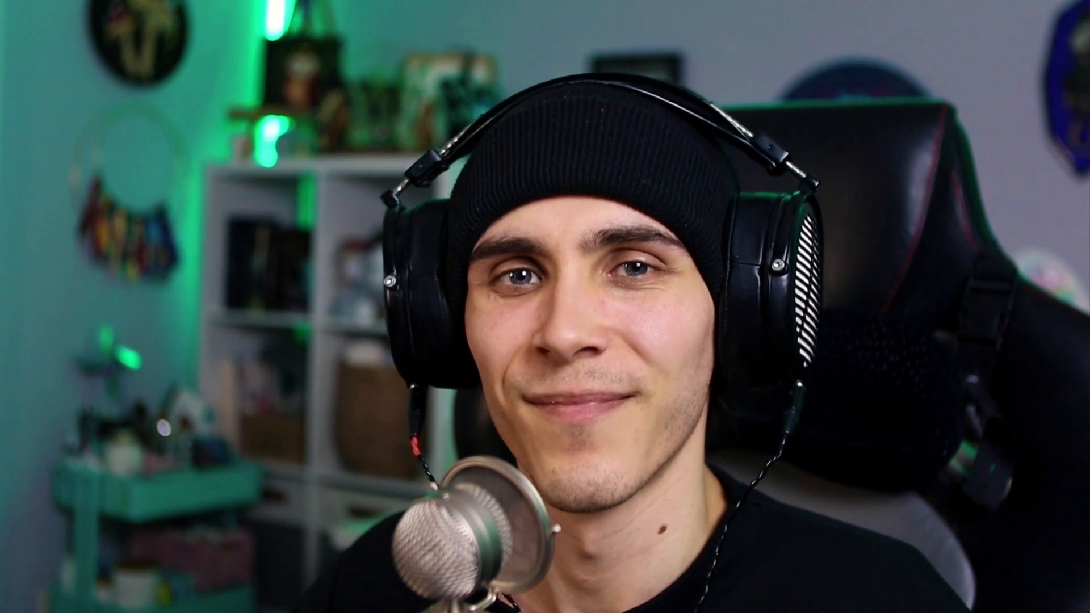
drag(177, 411, 181, 411)
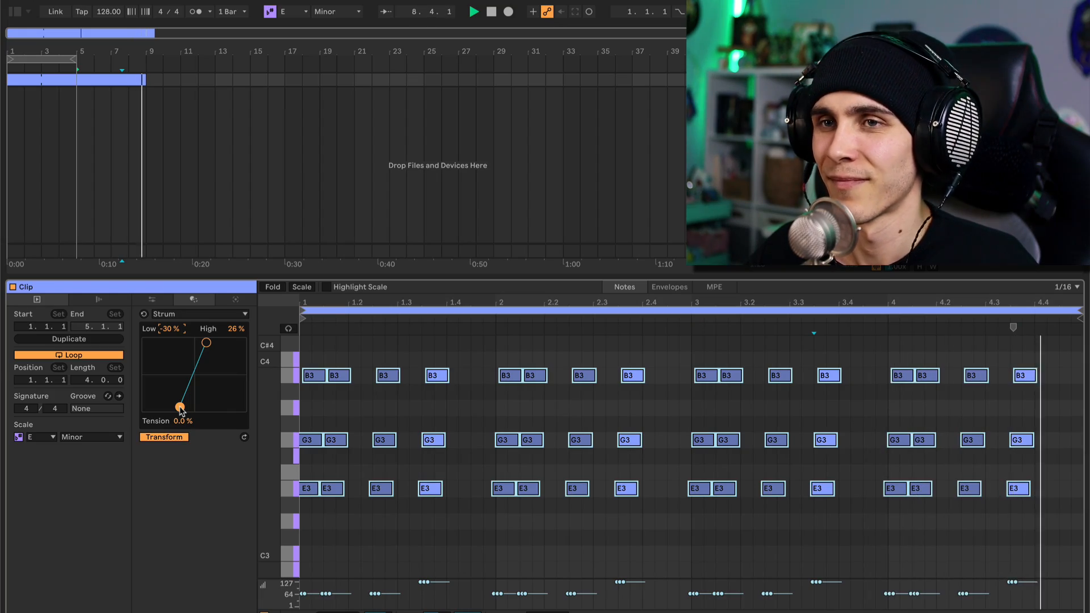
key(space)
Step: Apply Time Warp to the first bar's chords, lowering the last breakpoint's speed to ×0.69, and play them back
click(199, 315)
click(185, 414)
mouse_move(148, 361)
mouse_down()
mouse_move(147, 375)
mouse_move(145, 348)
mouse_move(144, 382)
mouse_move(142, 362)
mouse_up()
key(space)
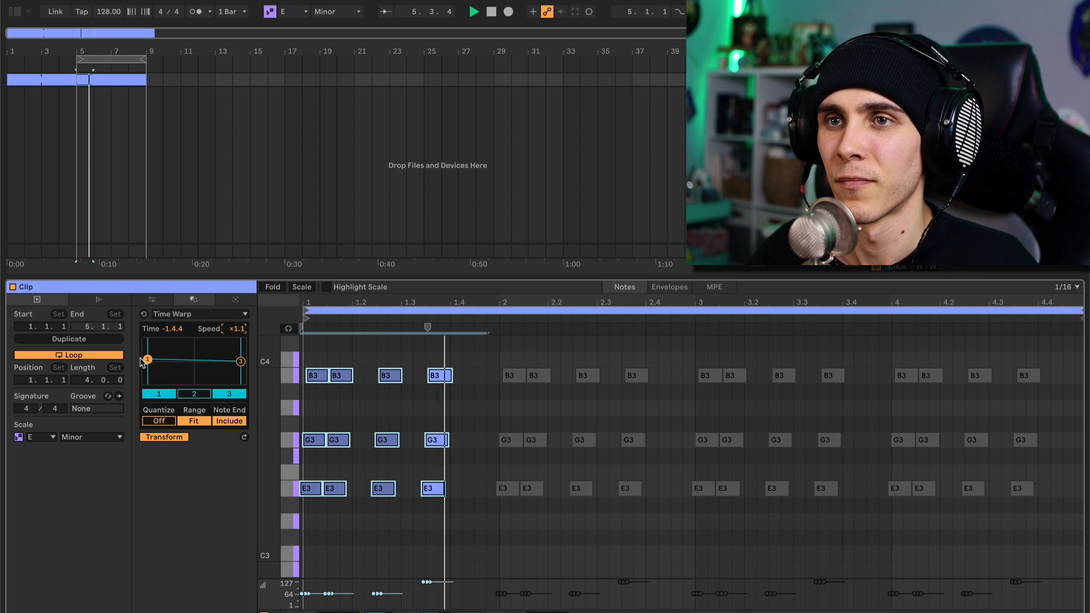
drag(240, 362, 241, 367)
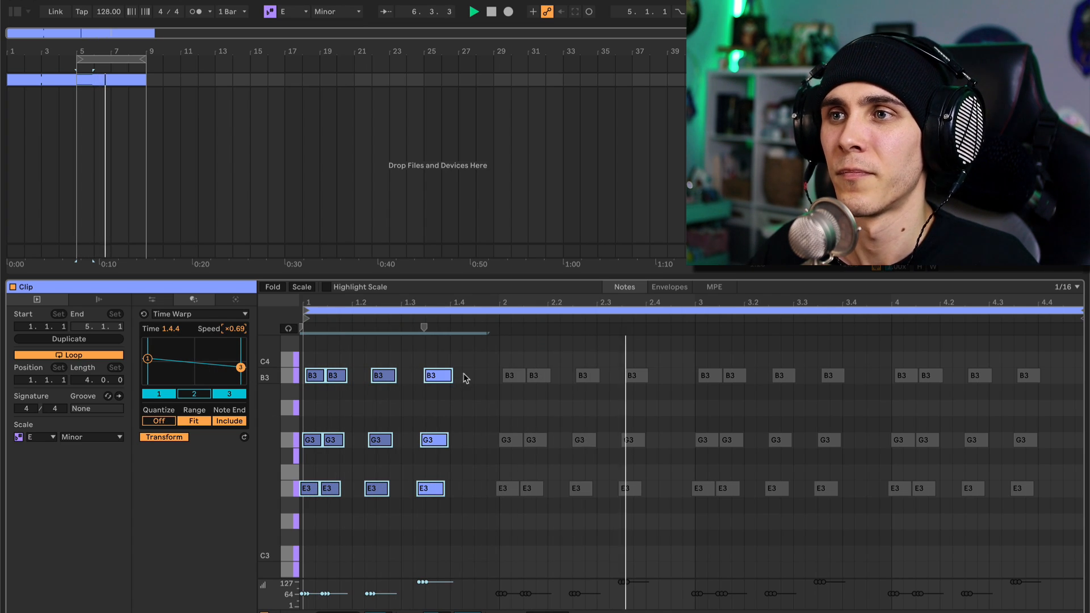
key(space)
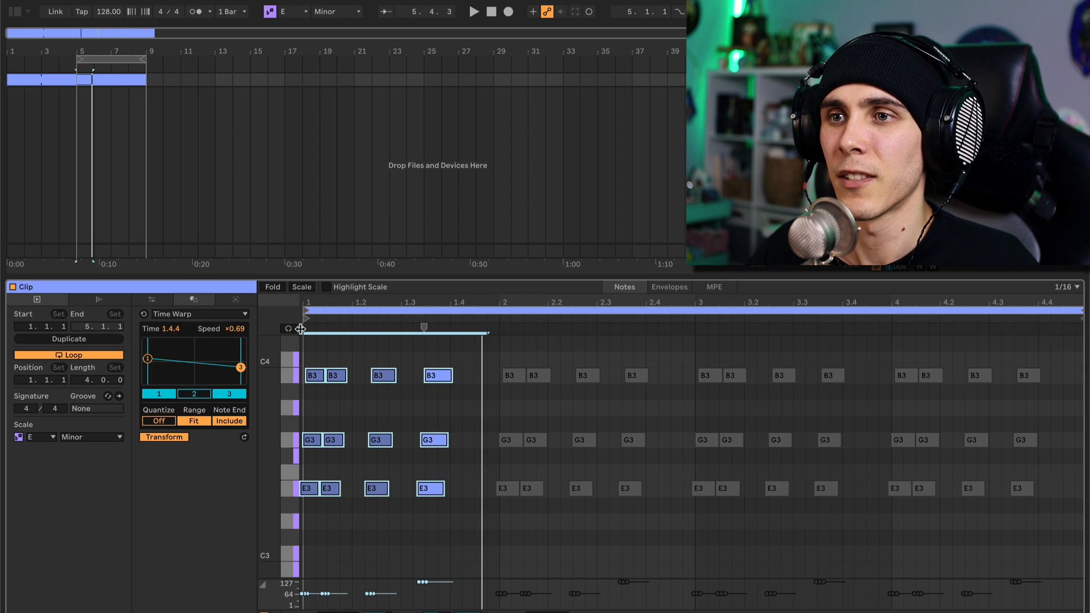
Step: Adjust the Time Warp range, raise the last breakpoint's speed to ×1.61 and audition the warped chords
drag(299, 328, 300, 329)
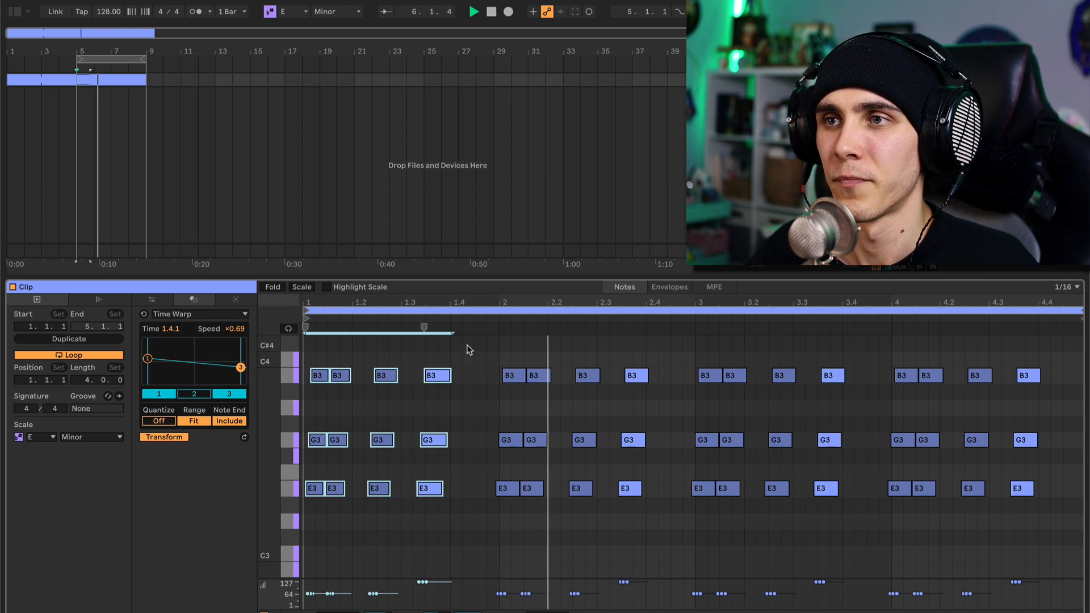
key(space)
drag(241, 368, 241, 355)
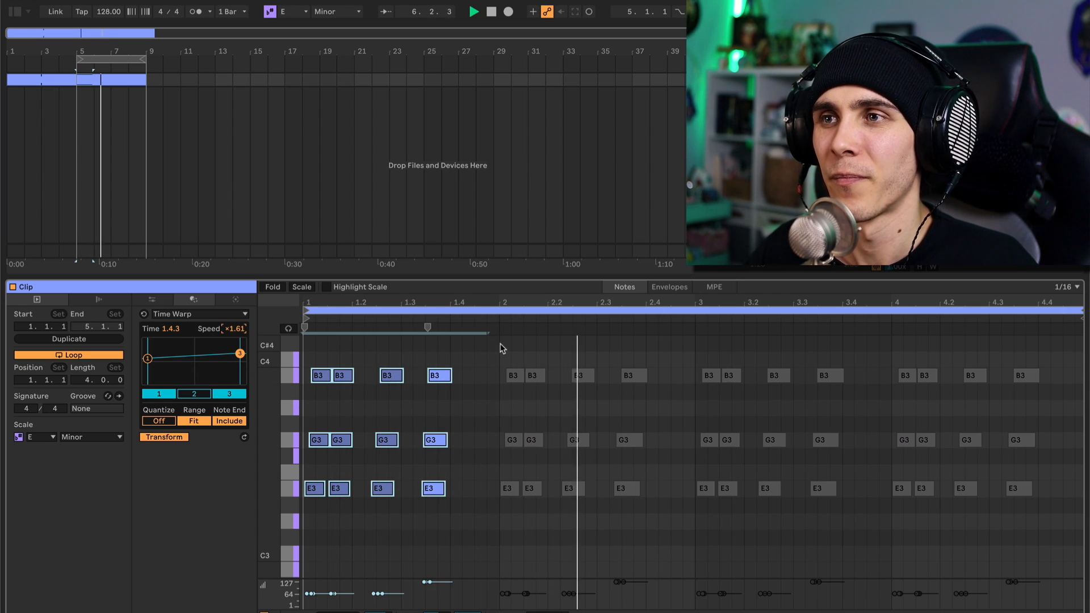
key(space)
drag(502, 344, 1081, 534)
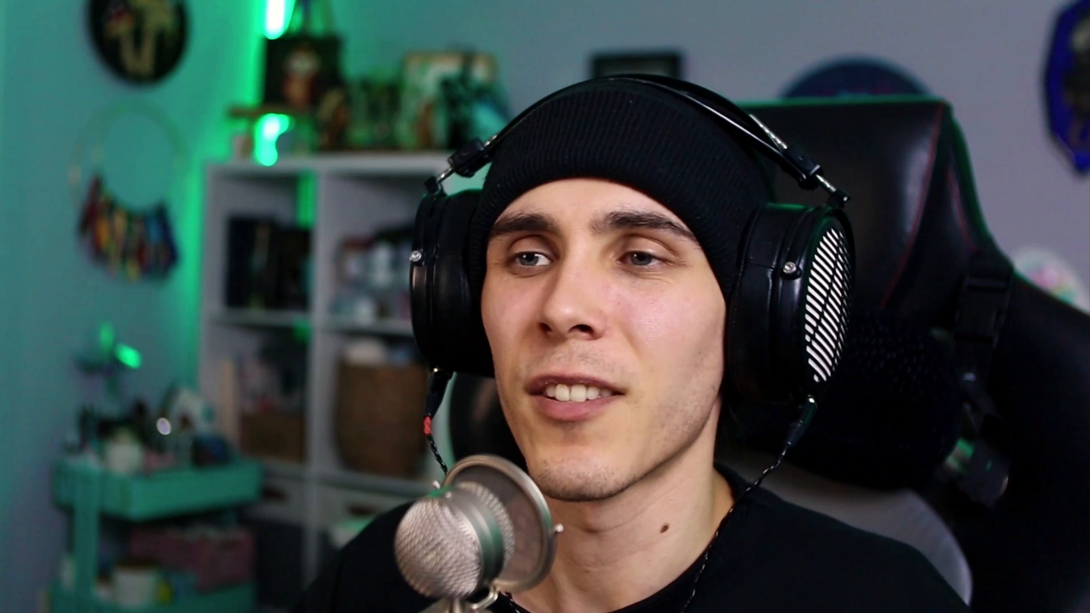
Step: Generate Seed notes in the empty clip with pitch F#3–D5, duration 1/16–1/2 and 33% density, and play them
click(199, 313)
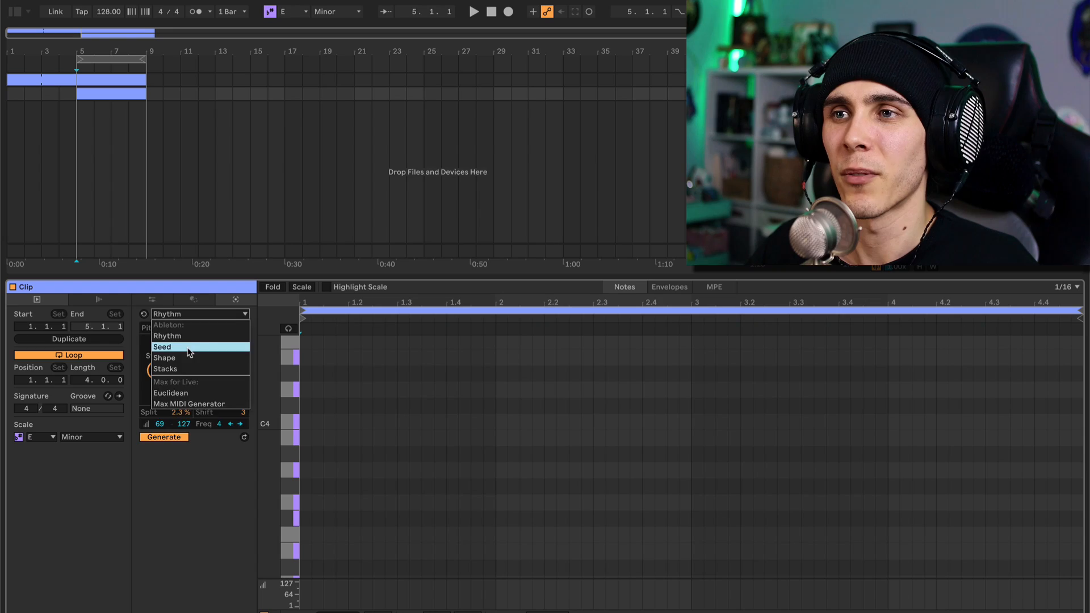
click(190, 348)
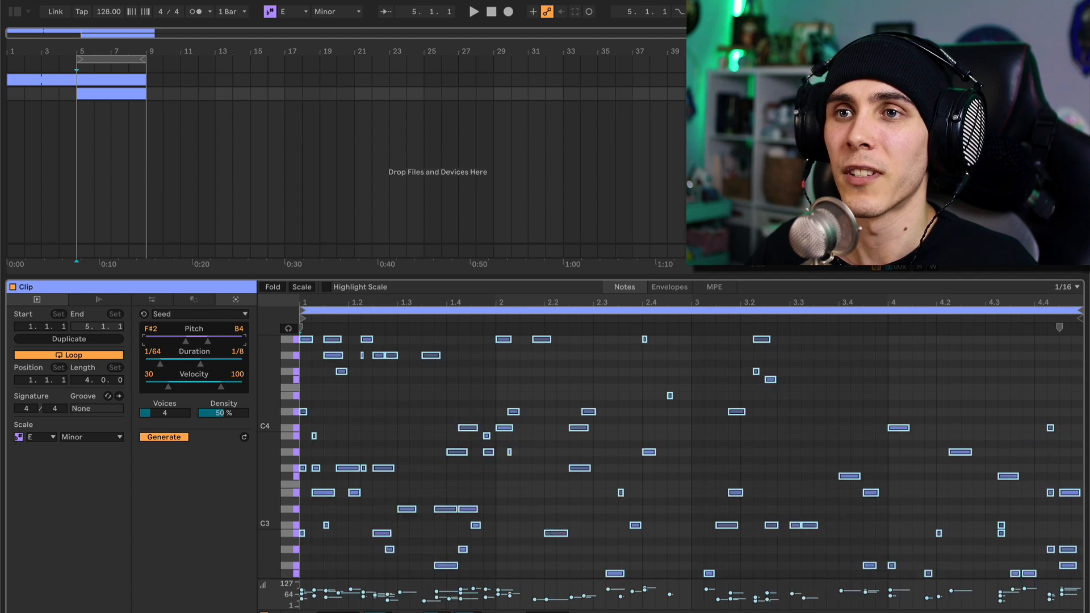
drag(208, 341, 203, 365)
drag(223, 412, 223, 428)
drag(221, 340, 201, 340)
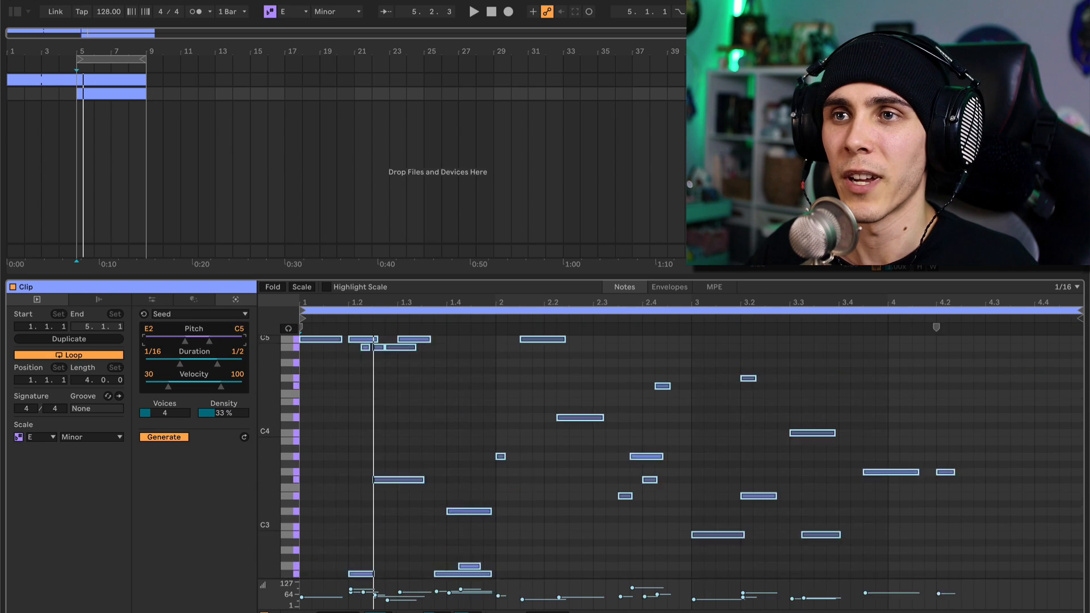
key(space)
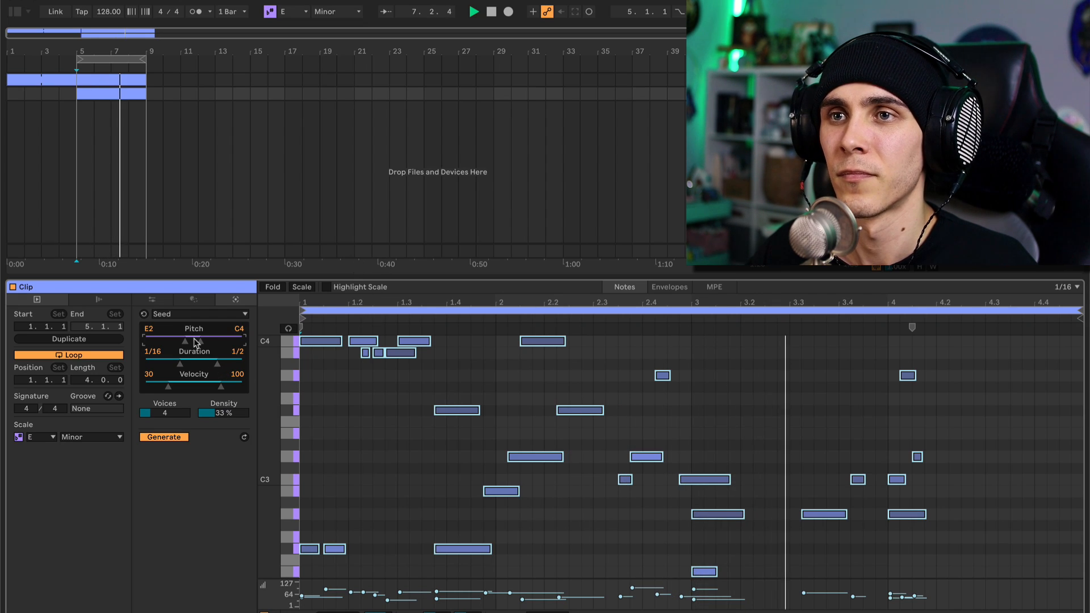
drag(194, 340, 204, 340)
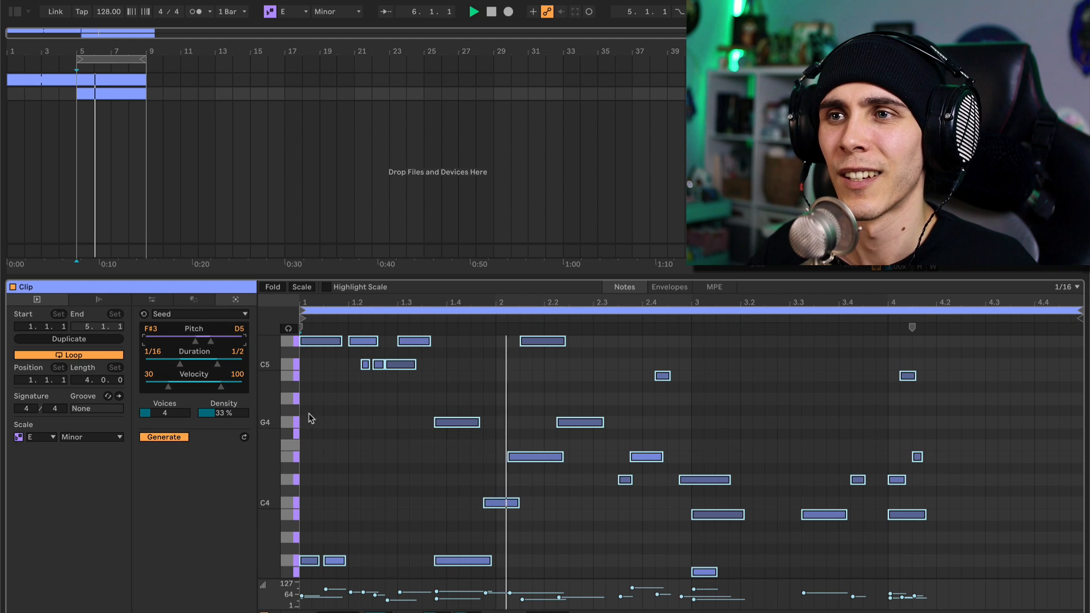
Step: Delete all generated notes except the first bar's high phrase, shorten the clip loop to one bar and play it
drag(305, 407, 973, 577)
key(Delete)
drag(497, 344, 931, 428)
key(Delete)
key(space)
drag(1079, 313, 497, 318)
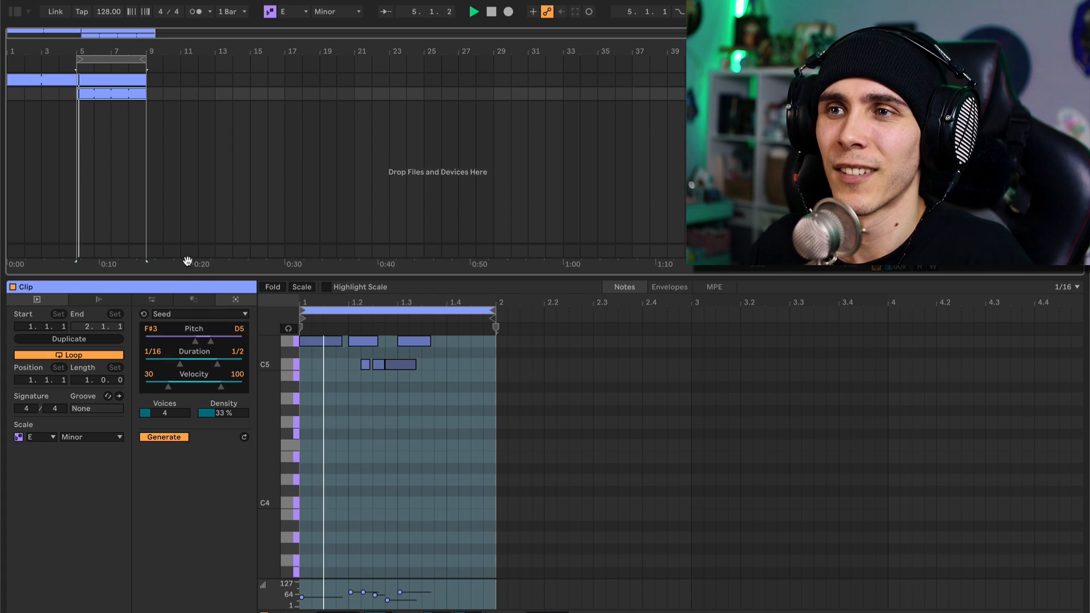
key(space)
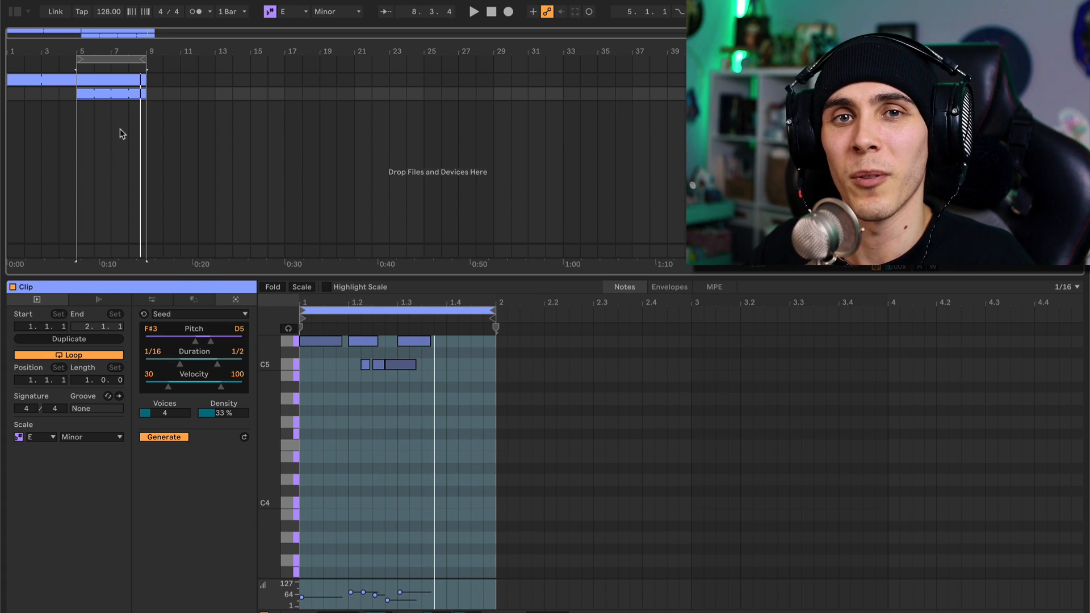
Step: Generate a Shape melody in the new empty clip with pitch range E2–E5 and a hand-drawn wavy contour
click(212, 314)
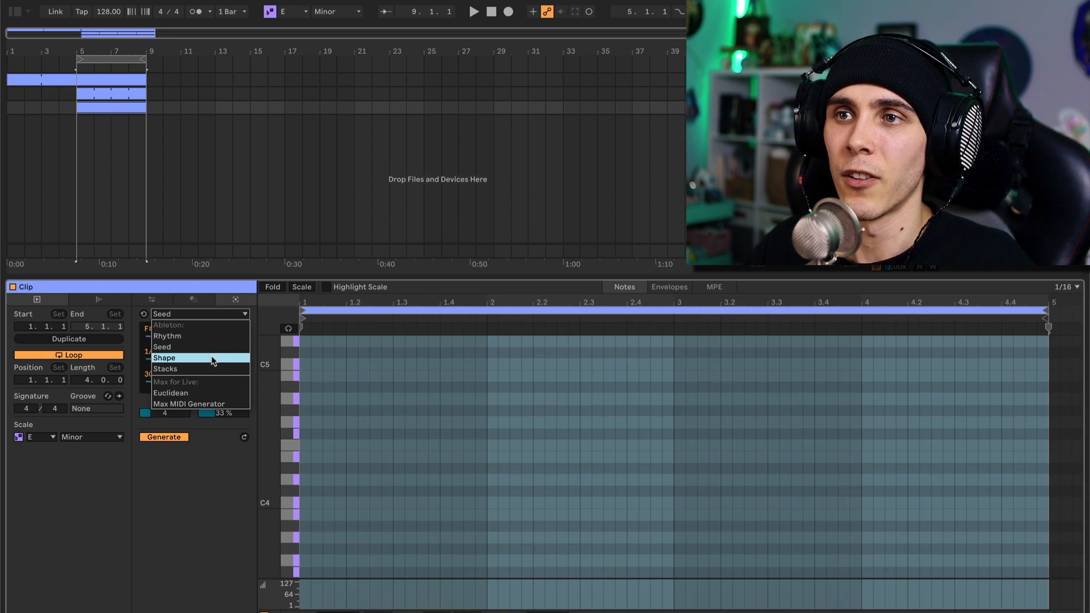
click(212, 358)
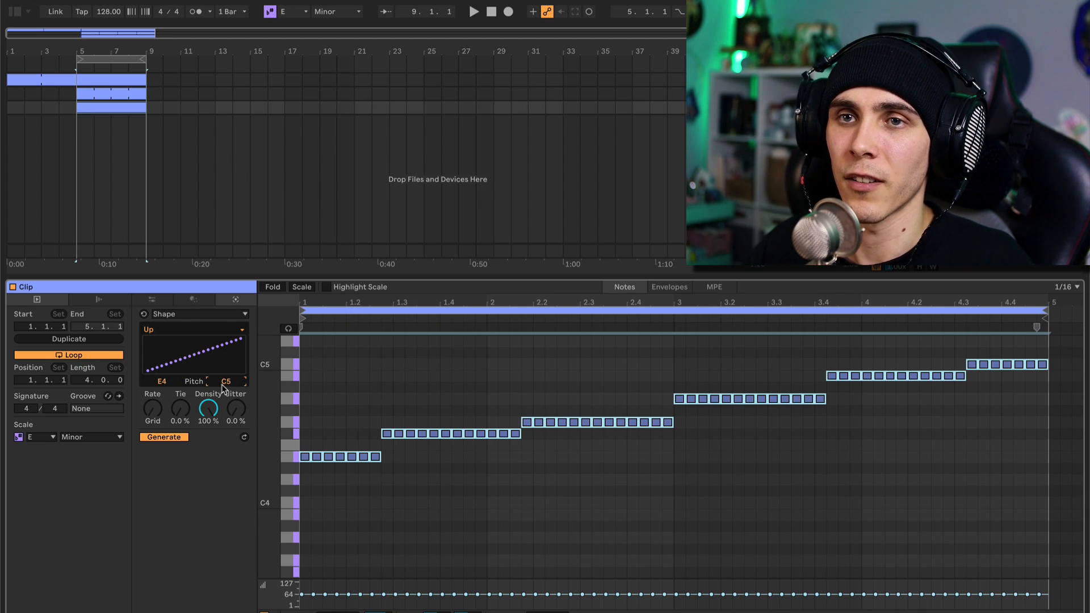
scroll(223, 388, up, 2)
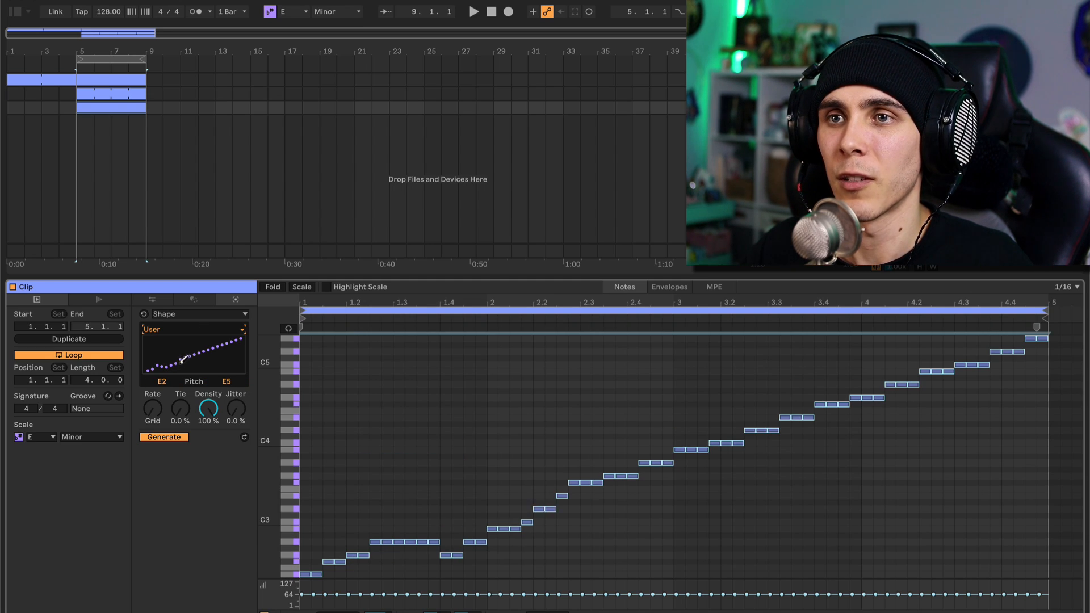
drag(182, 360, 201, 367)
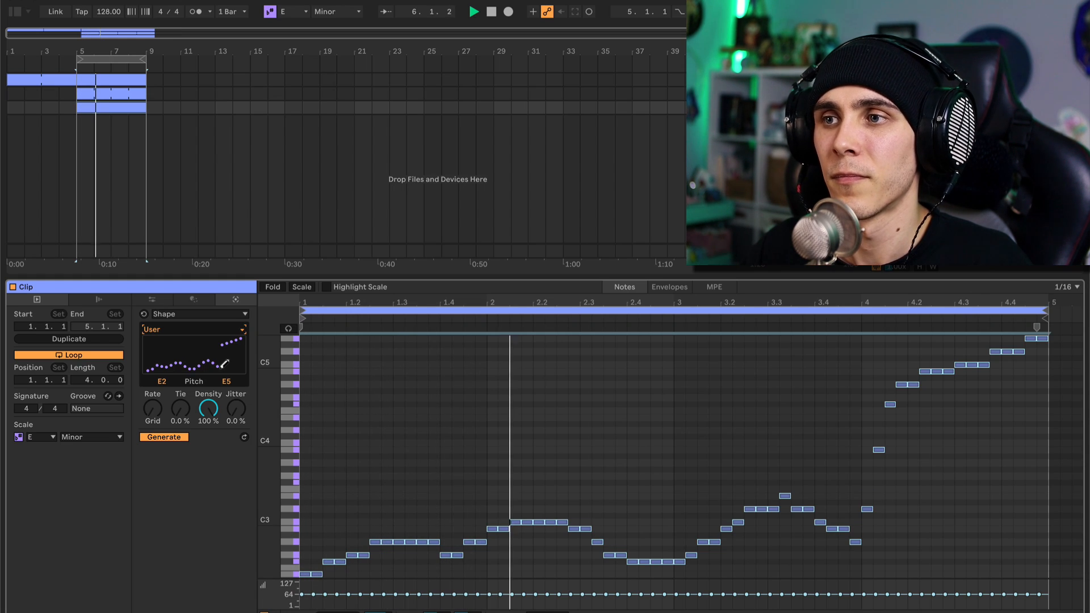
drag(183, 362, 205, 360)
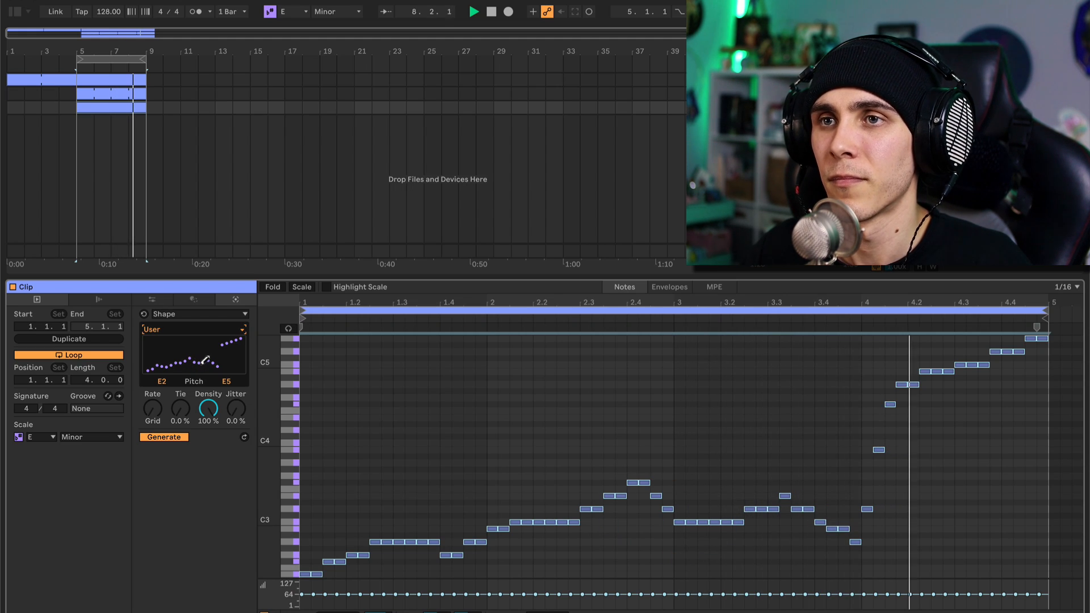
drag(221, 349, 241, 356)
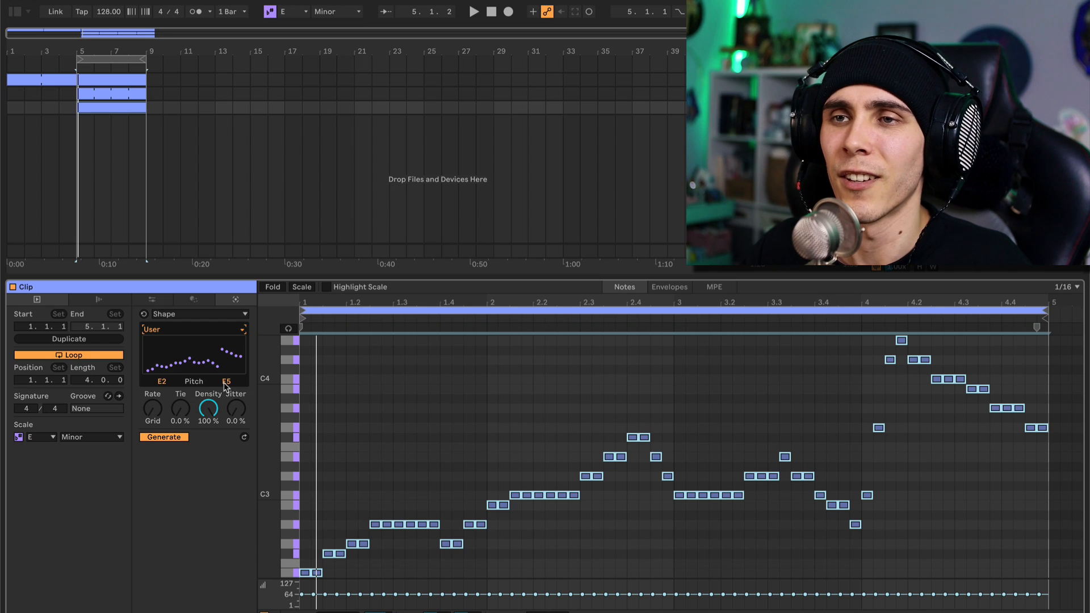
Step: Set the Shape rate to 1/2 and redraw the first part of the contour while auditioning the melody
drag(153, 408, 154, 423)
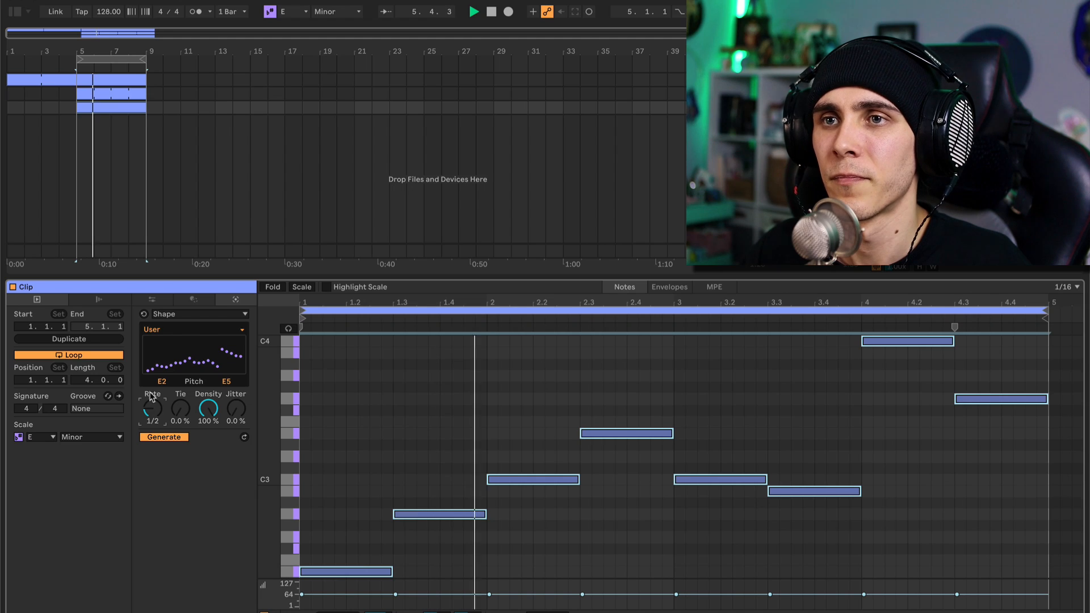
mouse_move(148, 371)
mouse_down()
mouse_move(173, 379)
mouse_move(180, 371)
mouse_up()
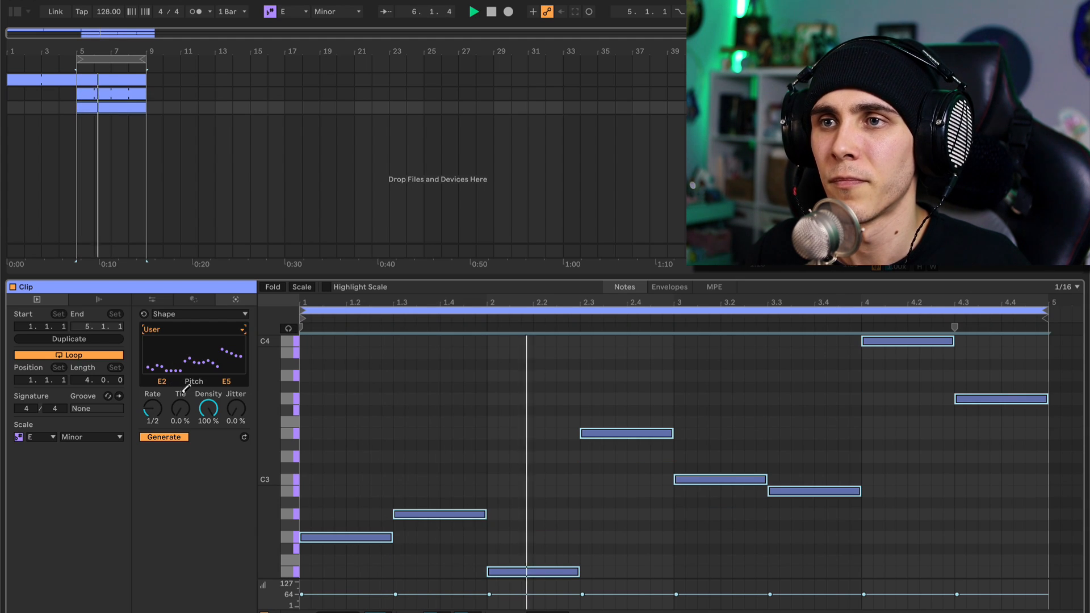
key(space)
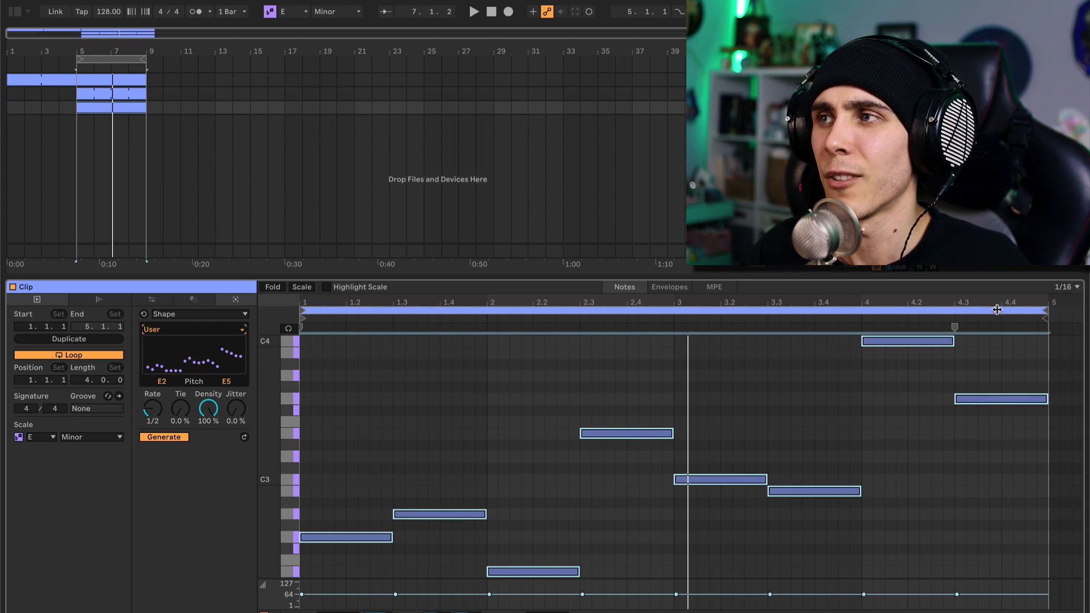
Step: Shorten the melody clip's loop to two bars, transpose all its notes down an octave and play it back
drag(1046, 311, 676, 365)
key(space)
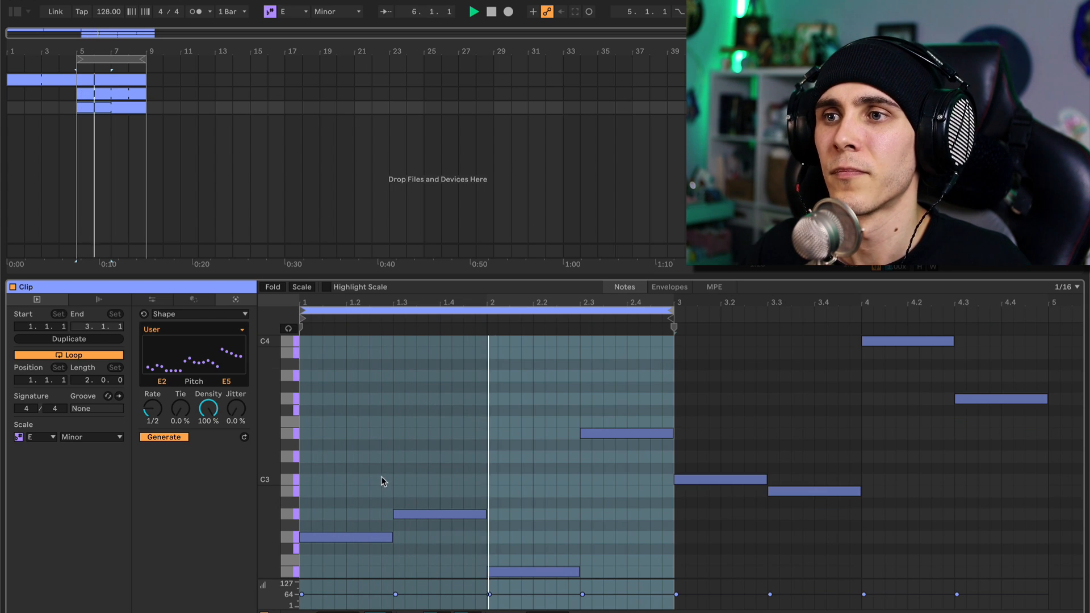
key(space)
key(ctrl+a)
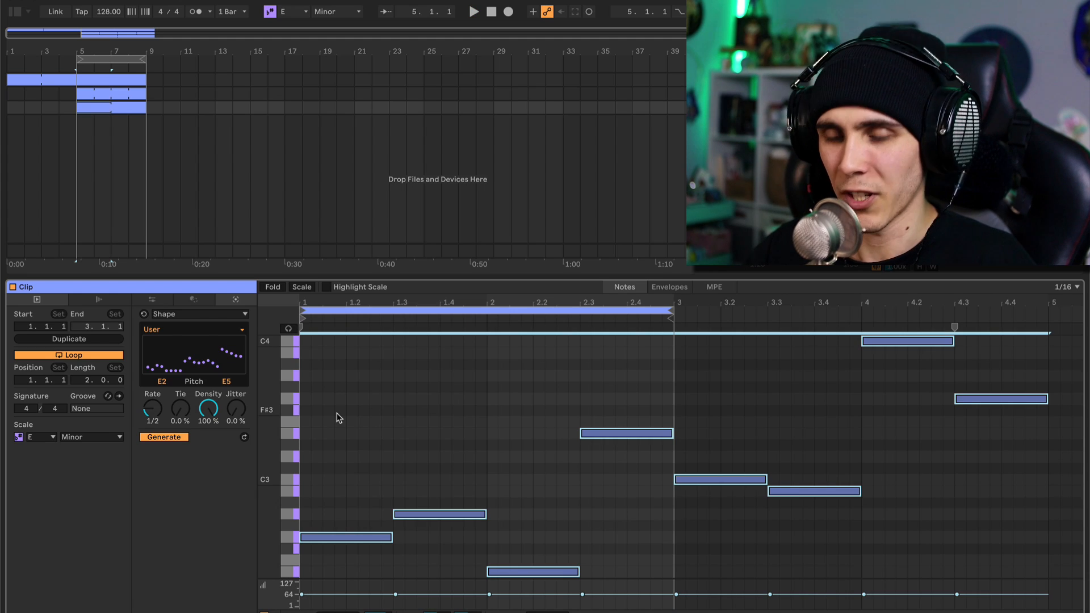
key(space)
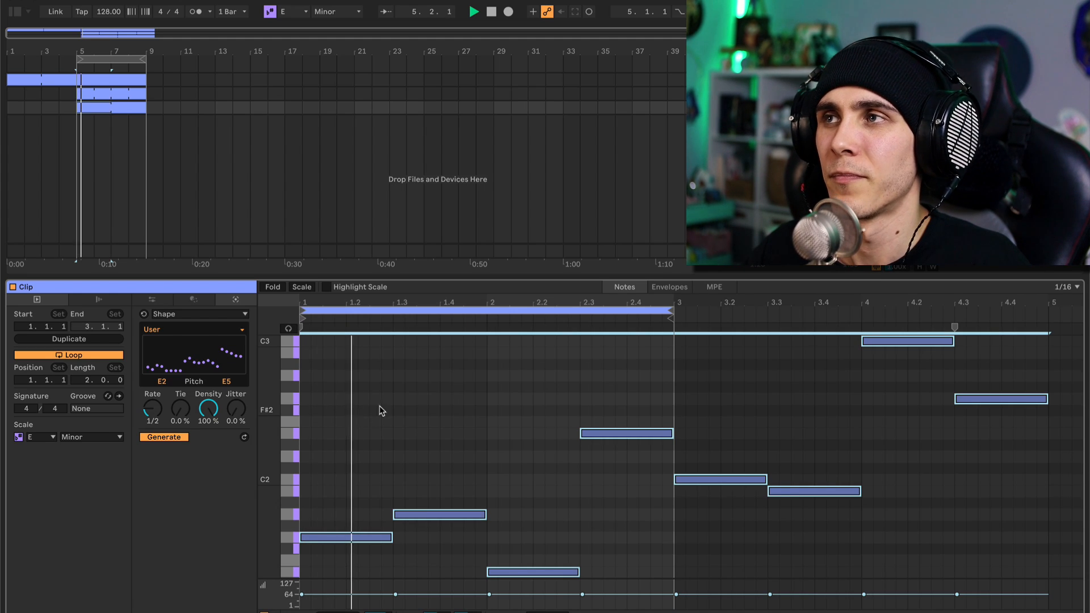